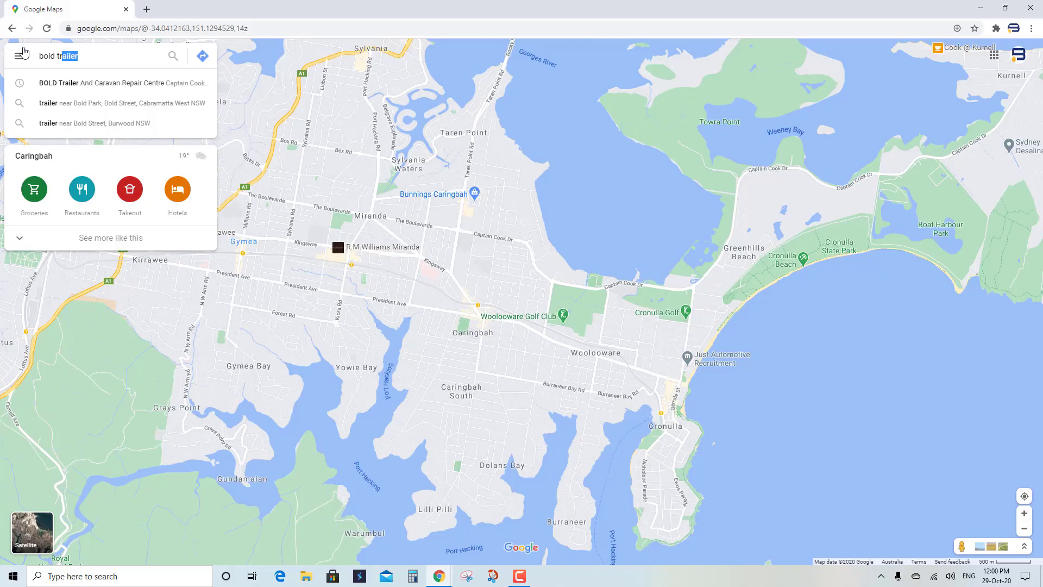
Select the old BOLD search text in the Google Maps search box.
{"action": "key", "text": "ctrl+a"}
Search 'bold', choose BOLD Trailer And Caravan Repair Centre in Caringbah, and start directions.
{"action": "key", "text": "BackSpace"}
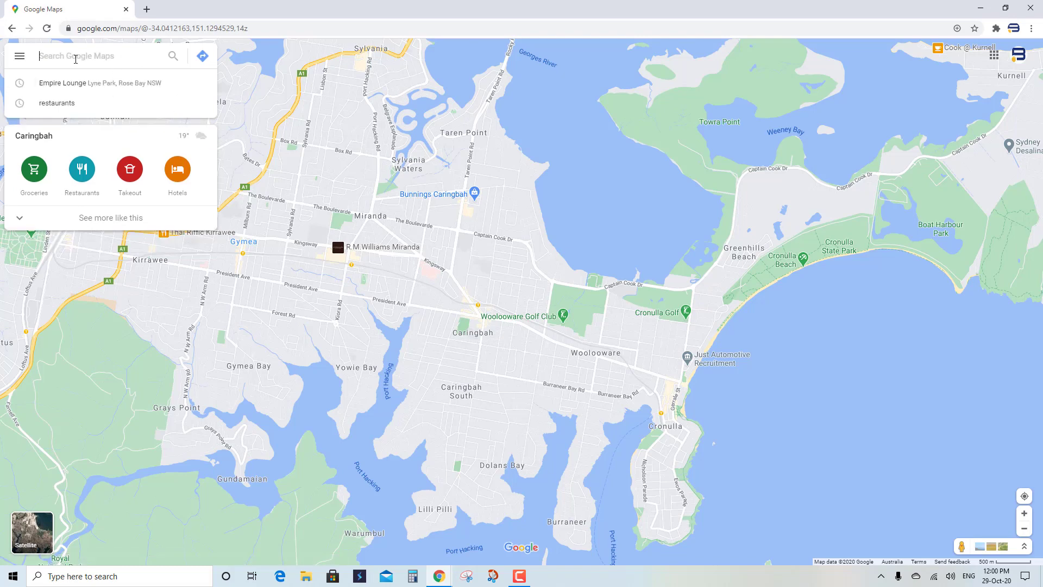
{"action": "type", "text": "bold"}
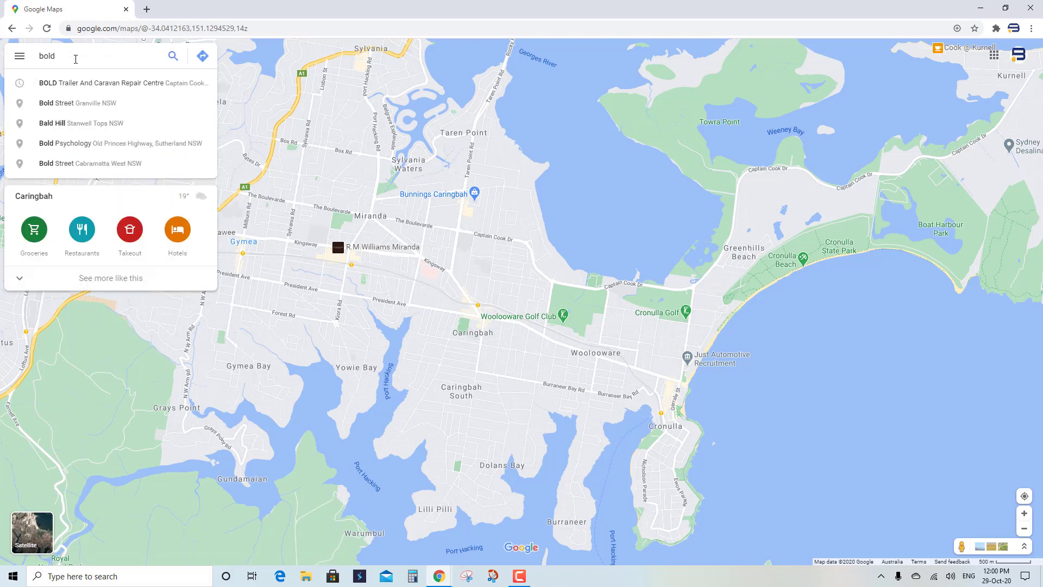
{"action": "left_click", "coordinate": [73, 83]}
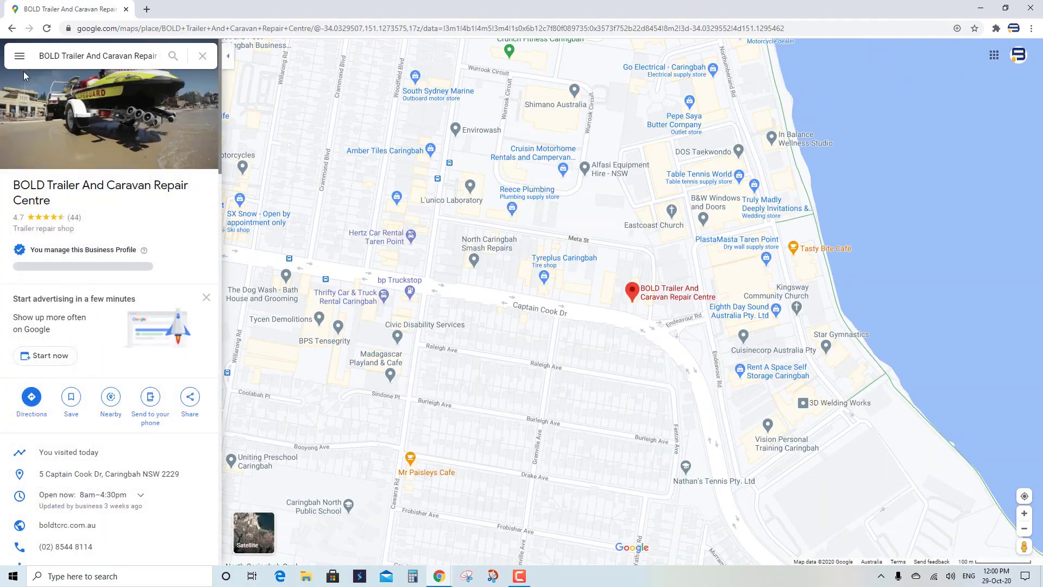
{"action": "left_click", "coordinate": [31, 397]}
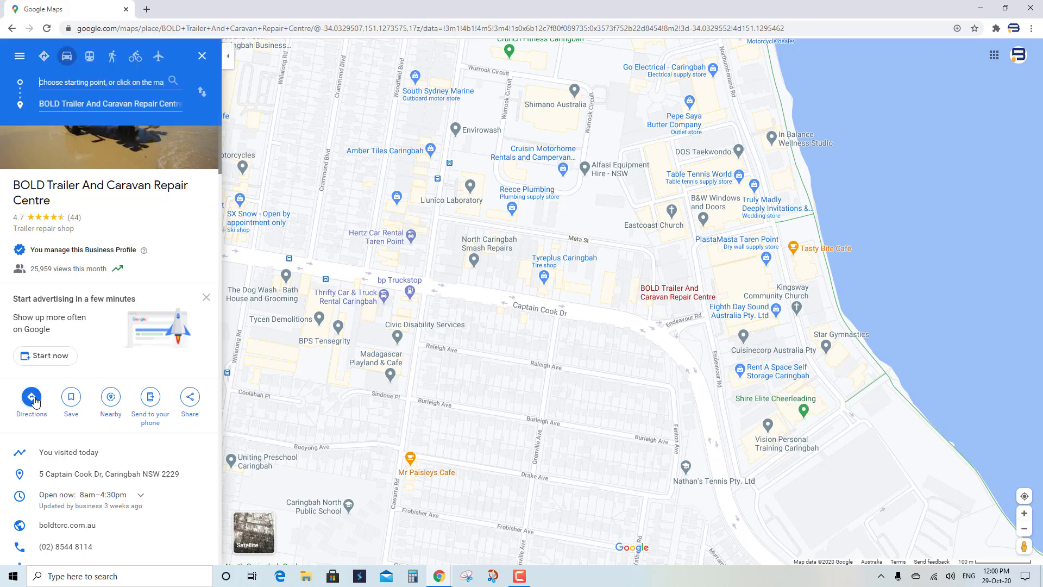
Route from BOLD Trailer to NRMA Port Macquarie Breakwall Holiday Park (4 hr 42 min, 412 km).
{"action": "left_click", "coordinate": [202, 91]}
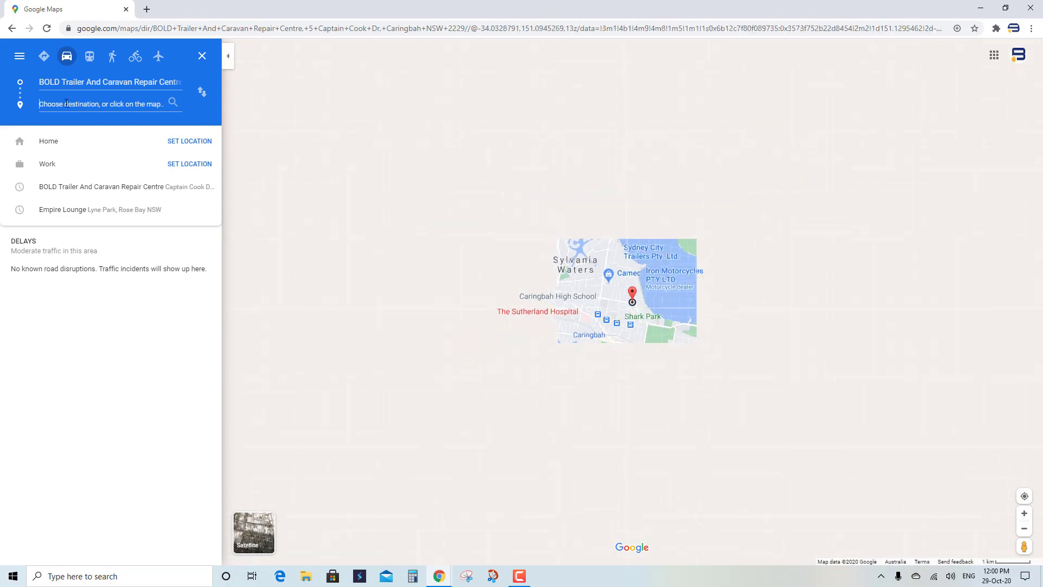
{"action": "type", "text": "port macqua"}
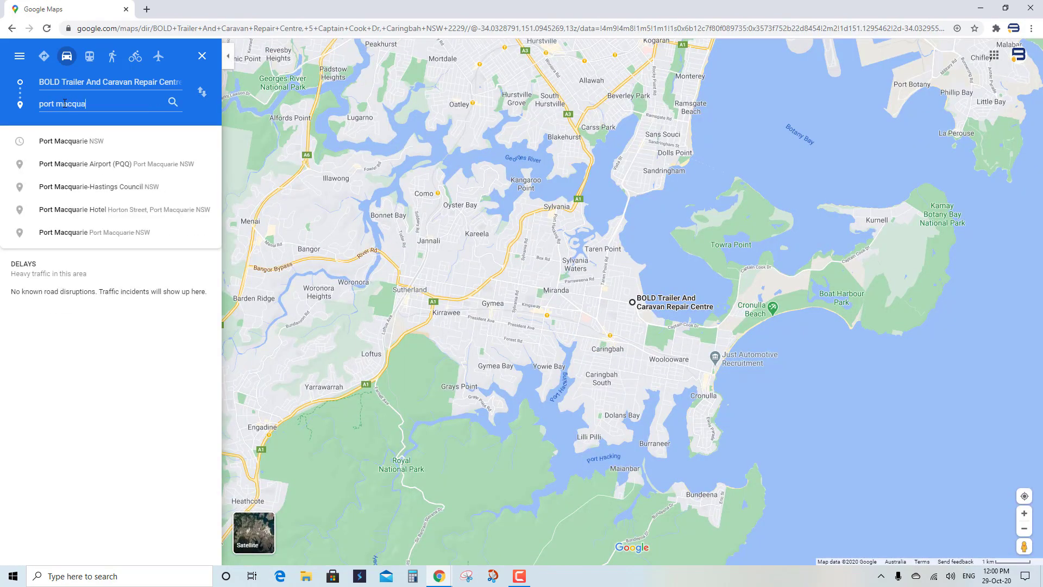
{"action": "type", "text": "rie caravan"}
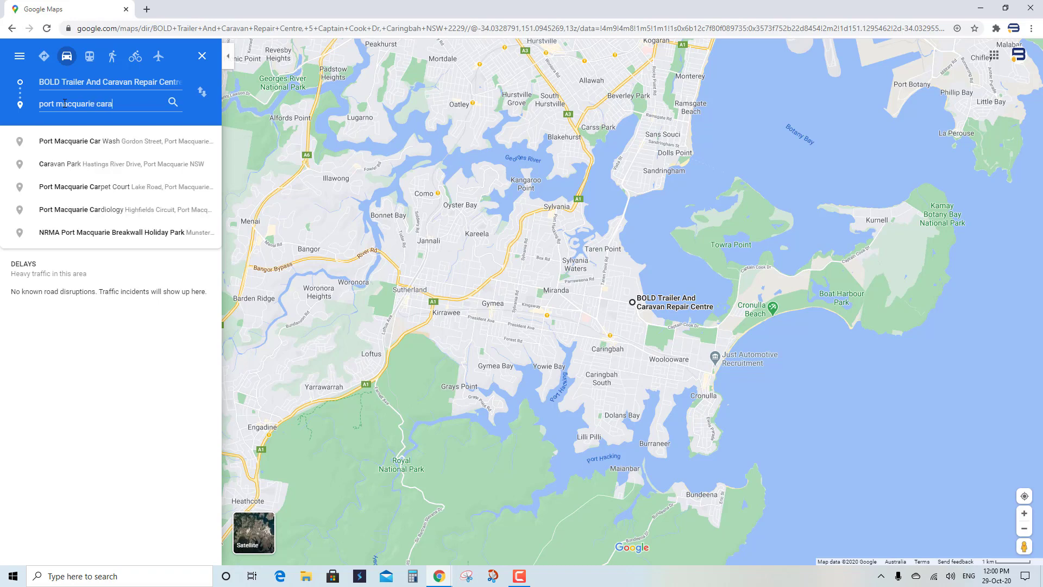
{"action": "left_click", "coordinate": [76, 168]}
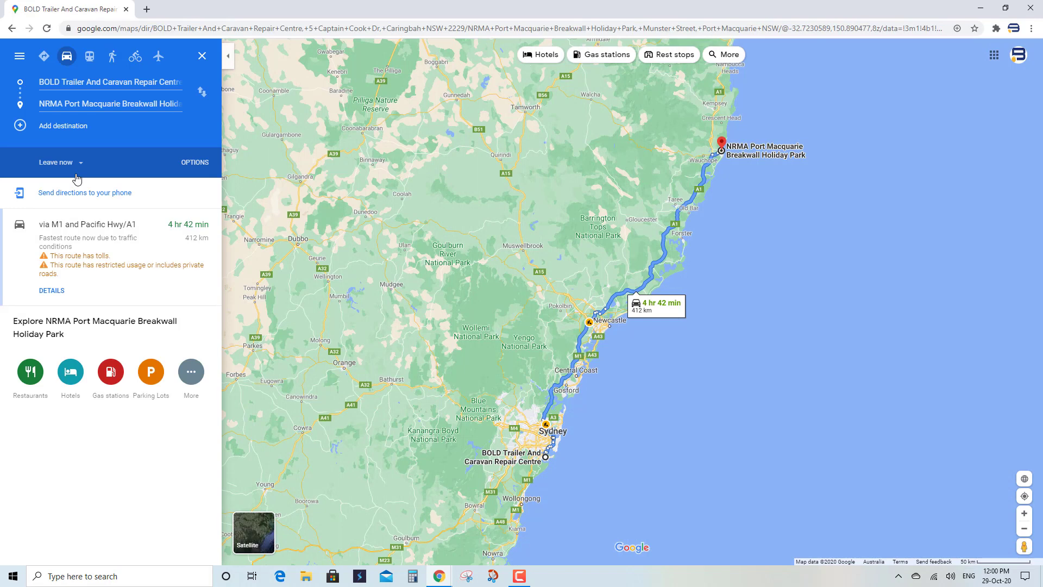
Review the Port Macquarie route's directions, then add an empty third stop.
{"action": "left_click", "coordinate": [61, 290]}
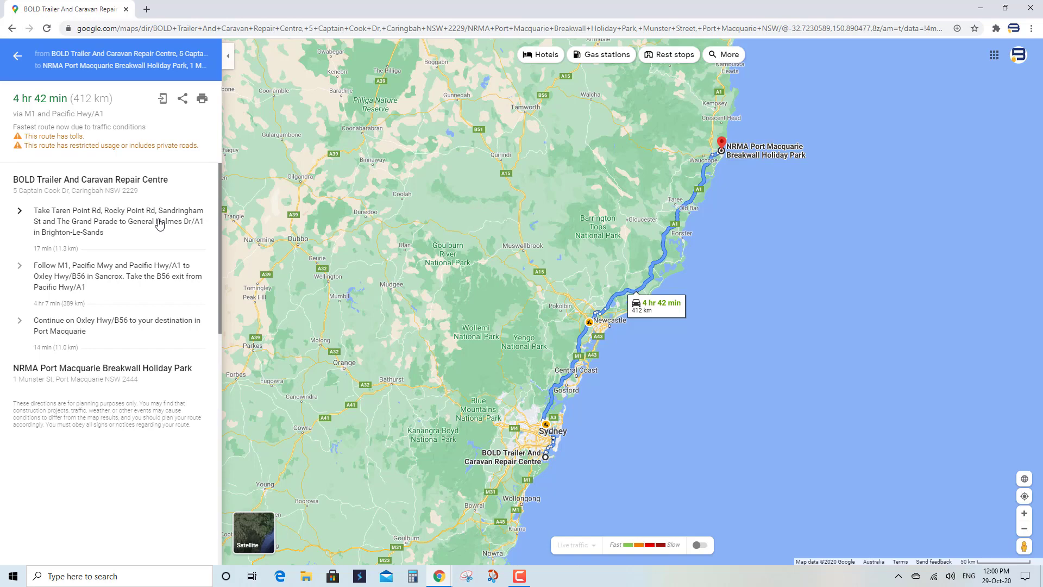
{"action": "left_click", "coordinate": [17, 56]}
{"action": "left_click", "coordinate": [20, 126]}
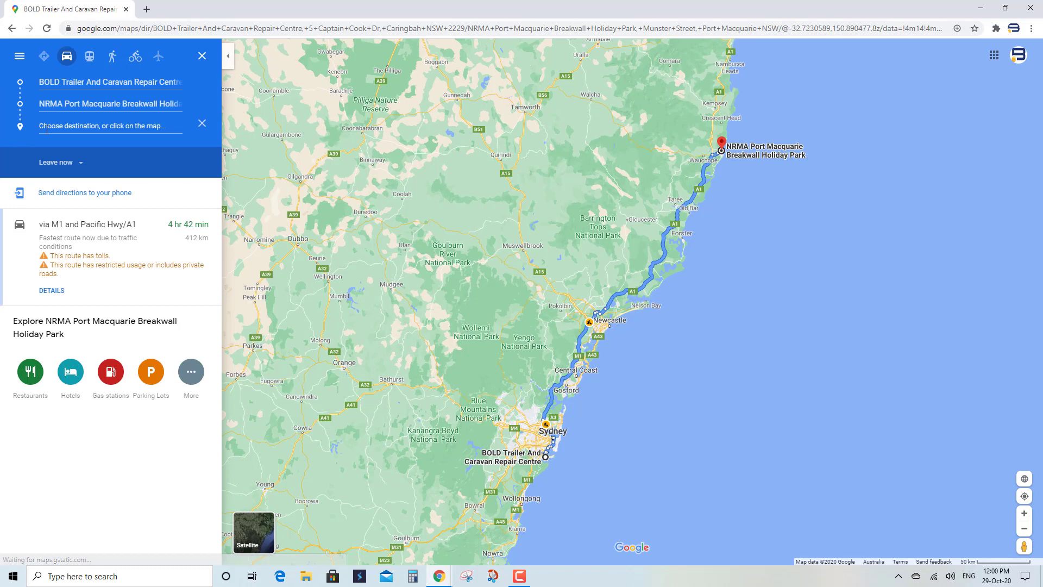
Add Heatherbrae's Pies as a stop and move it before NRMA Port Macquarie.
{"action": "type", "text": "Heatherbra"}
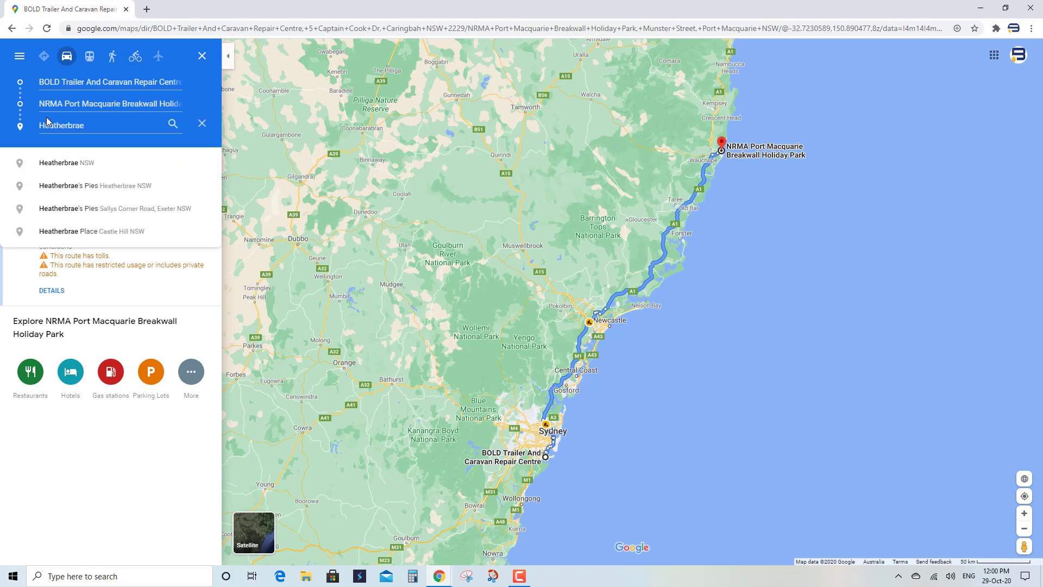
{"action": "type", "text": "e"}
{"action": "left_click", "coordinate": [51, 186]}
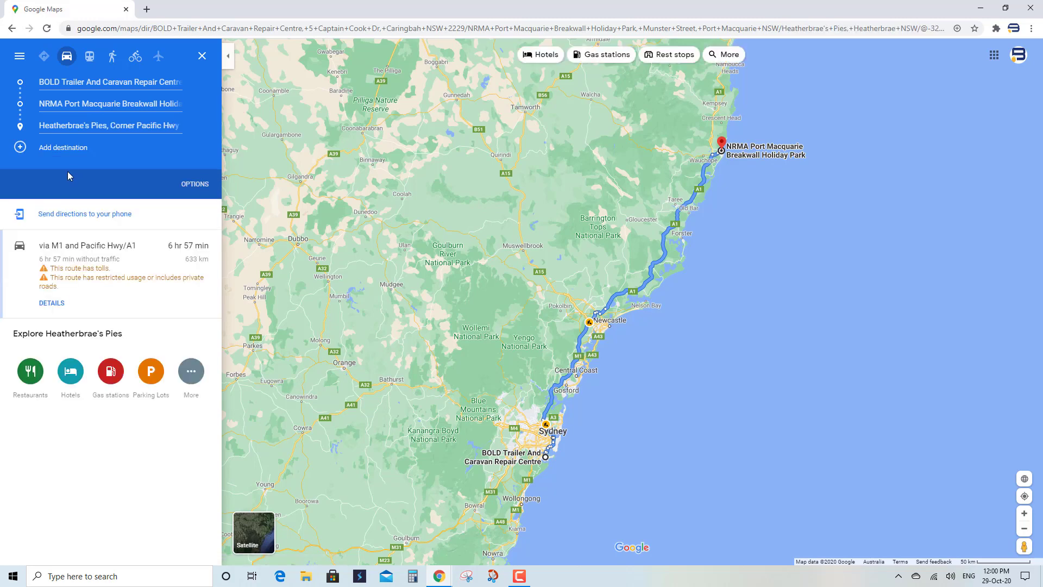
{"action": "left_click_drag", "start_coordinate": [16, 126], "coordinate": [11, 103]}
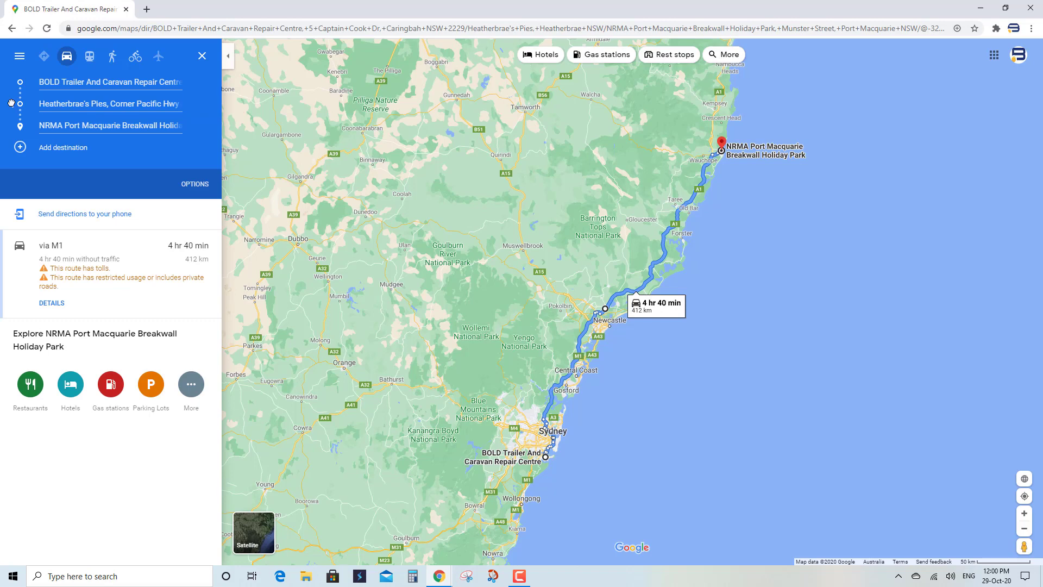
Open the Heatherbrae's Pies place details (rated 4.1, open 6am–9pm) from the directions list.
{"action": "left_click", "coordinate": [50, 303]}
{"action": "scroll", "coordinate": [114, 304], "scroll_direction": "down", "scroll_amount": 5}
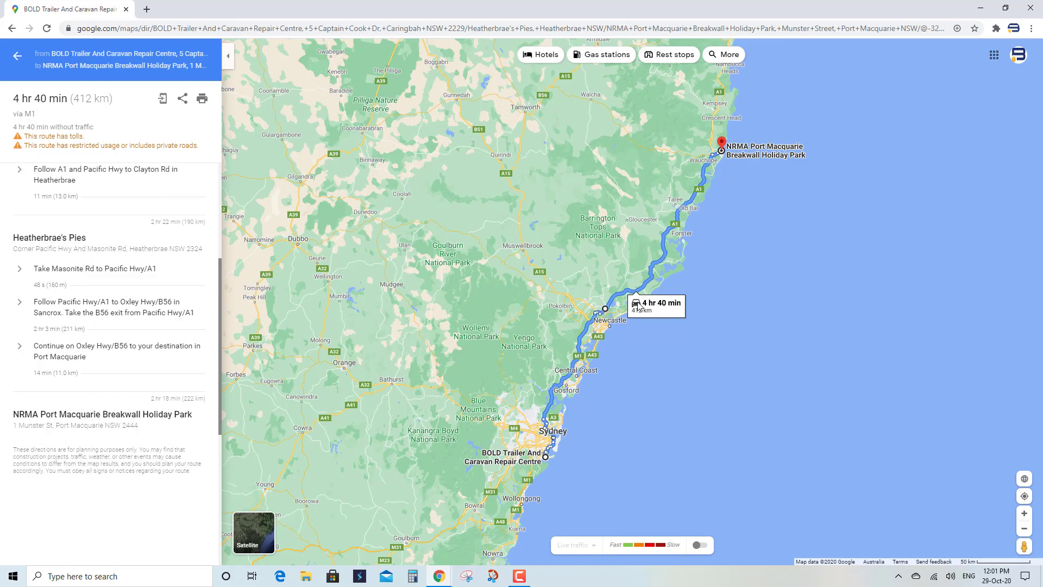
{"action": "left_click", "coordinate": [607, 314]}
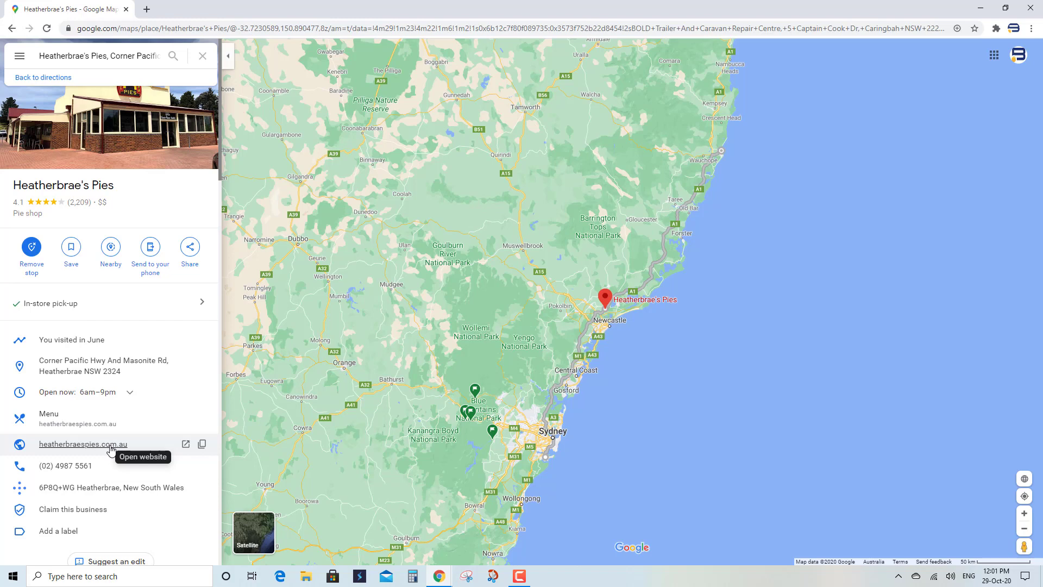
Show NRMA Port Macquarie Breakwall Holiday Park's details: rated 4.3, $140 for Nov 16–17.
{"action": "left_click", "coordinate": [723, 154]}
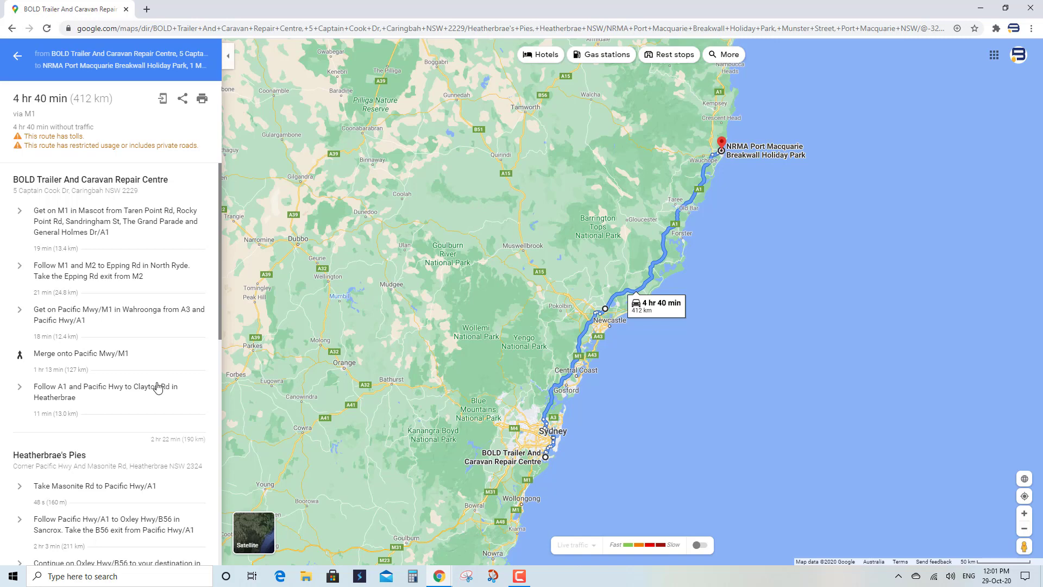
{"action": "left_click", "coordinate": [724, 154]}
{"action": "scroll", "coordinate": [96, 356], "scroll_direction": "down", "scroll_amount": 5}
{"action": "scroll", "coordinate": [97, 356], "scroll_direction": "up", "scroll_amount": 5}
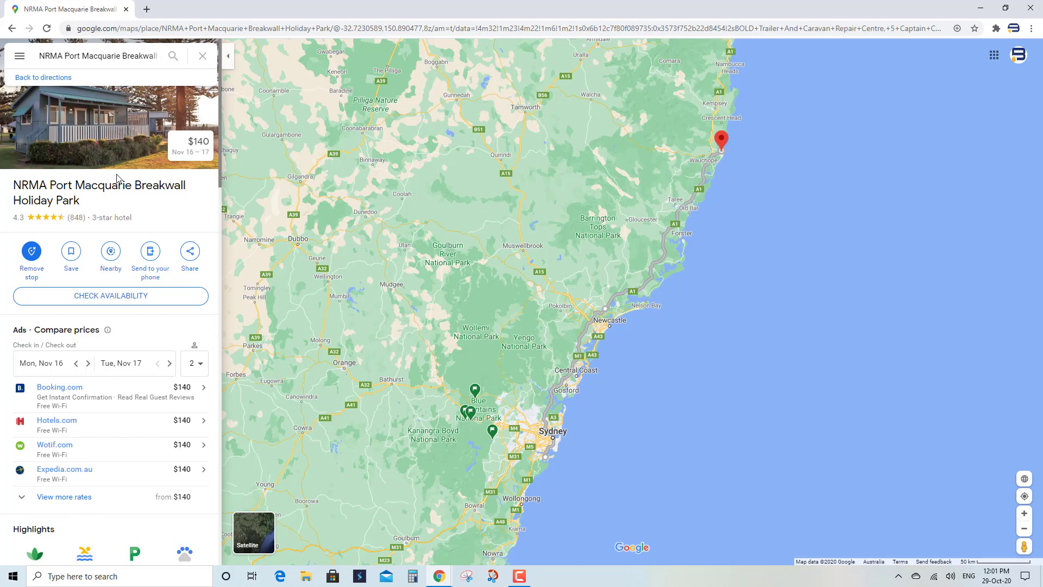
Browse the holiday park card, then return to the 4 hr 40 min, 412 km directions.
{"action": "scroll", "coordinate": [116, 178], "scroll_direction": "down", "scroll_amount": 7}
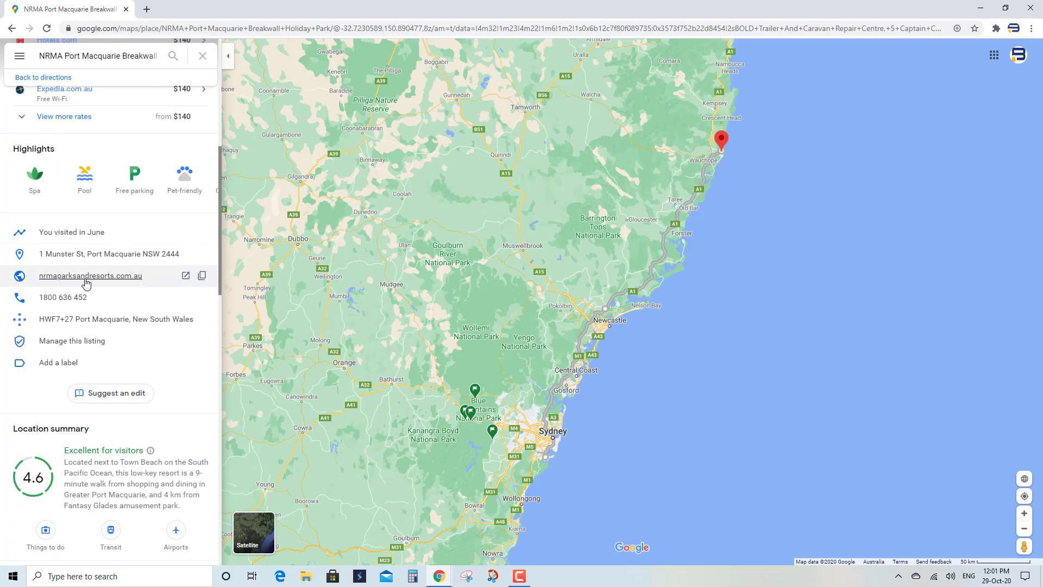
{"action": "scroll", "coordinate": [109, 310], "scroll_direction": "down", "scroll_amount": 7}
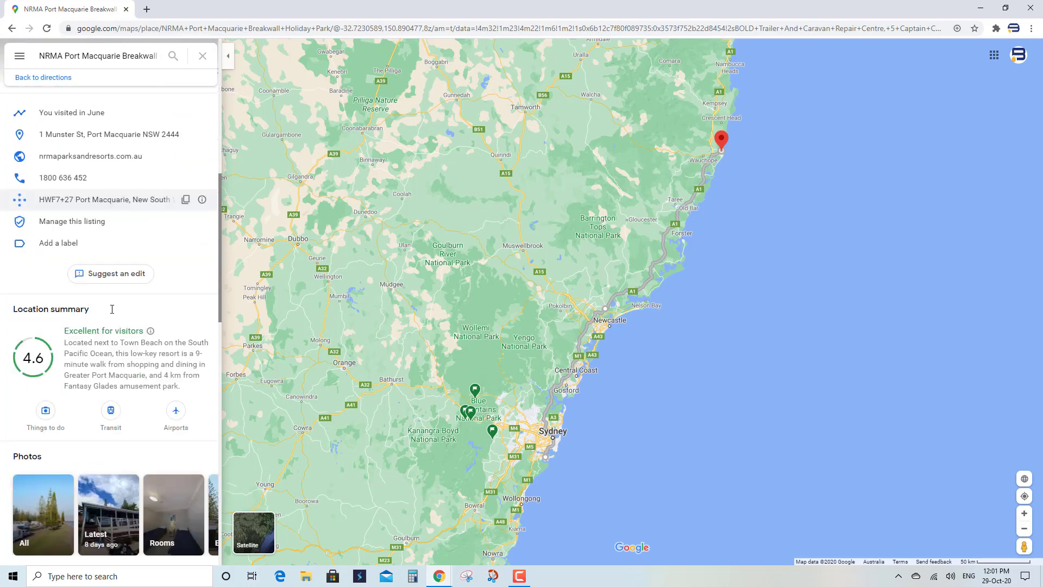
{"action": "scroll", "coordinate": [129, 302], "scroll_direction": "down", "scroll_amount": 9}
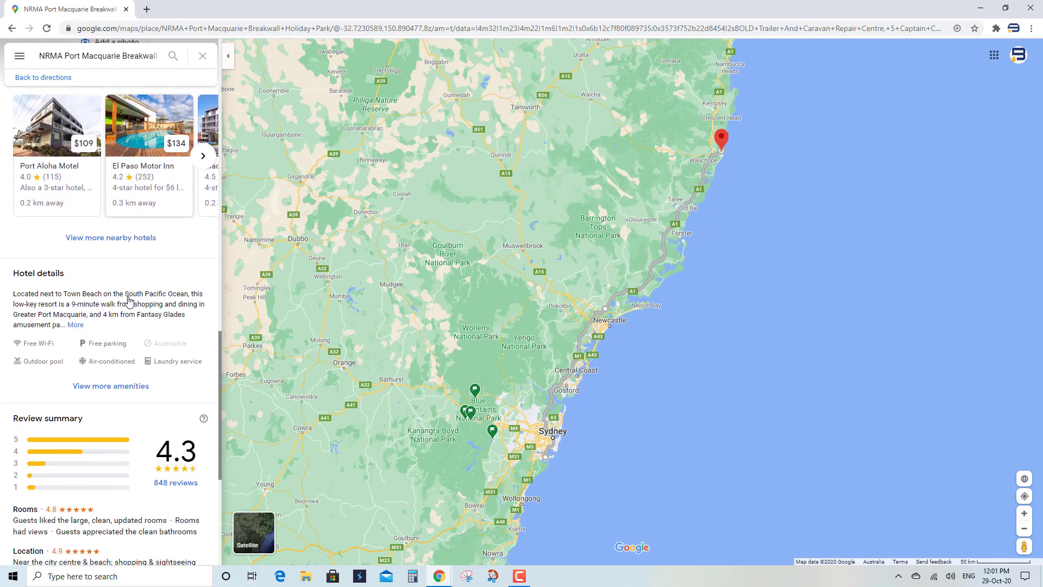
{"action": "scroll", "coordinate": [129, 297], "scroll_direction": "up", "scroll_amount": 8}
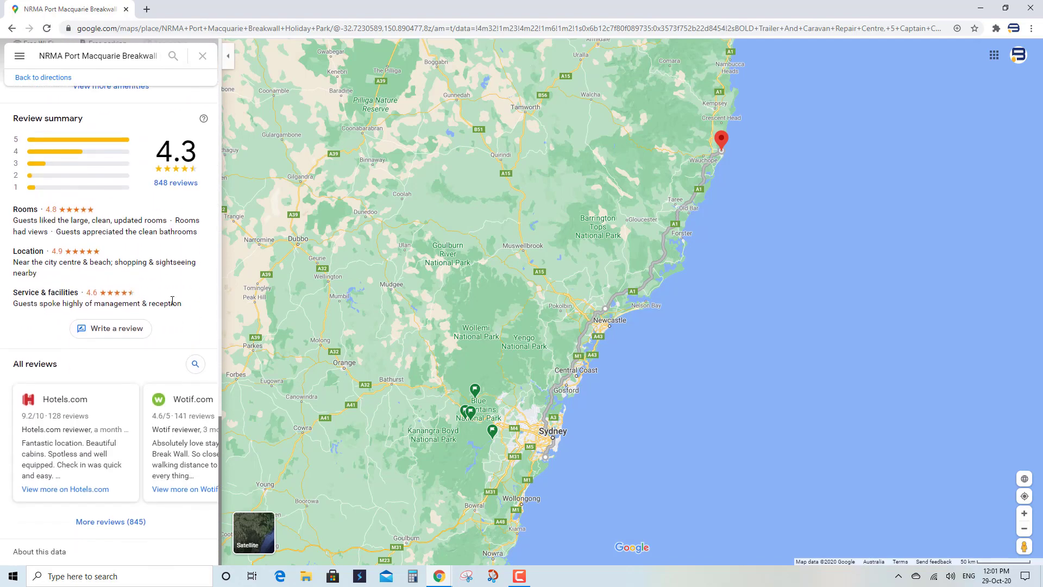
{"action": "scroll", "coordinate": [172, 300], "scroll_direction": "up", "scroll_amount": 6}
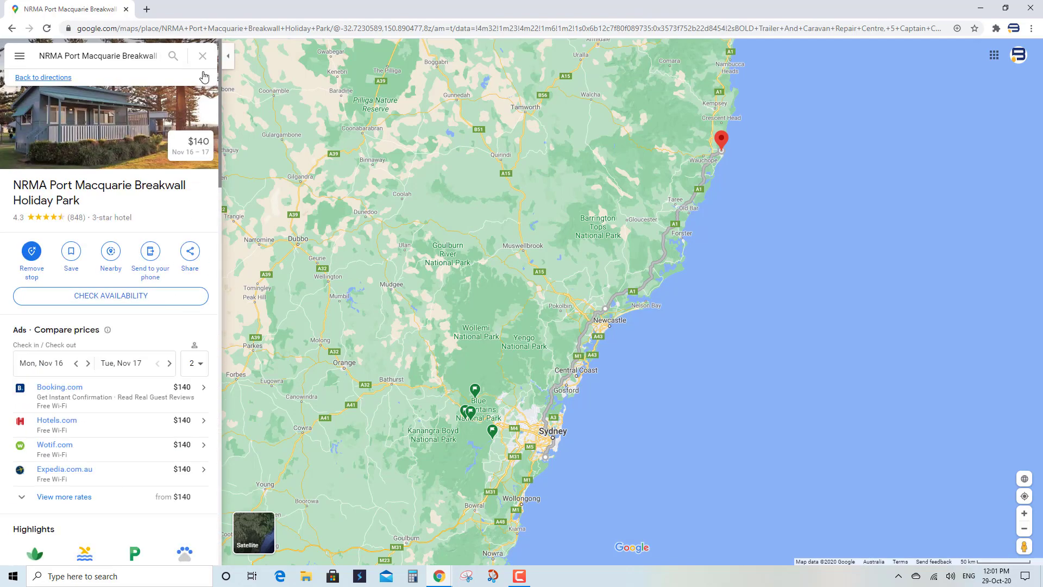
{"action": "left_click", "coordinate": [45, 80]}
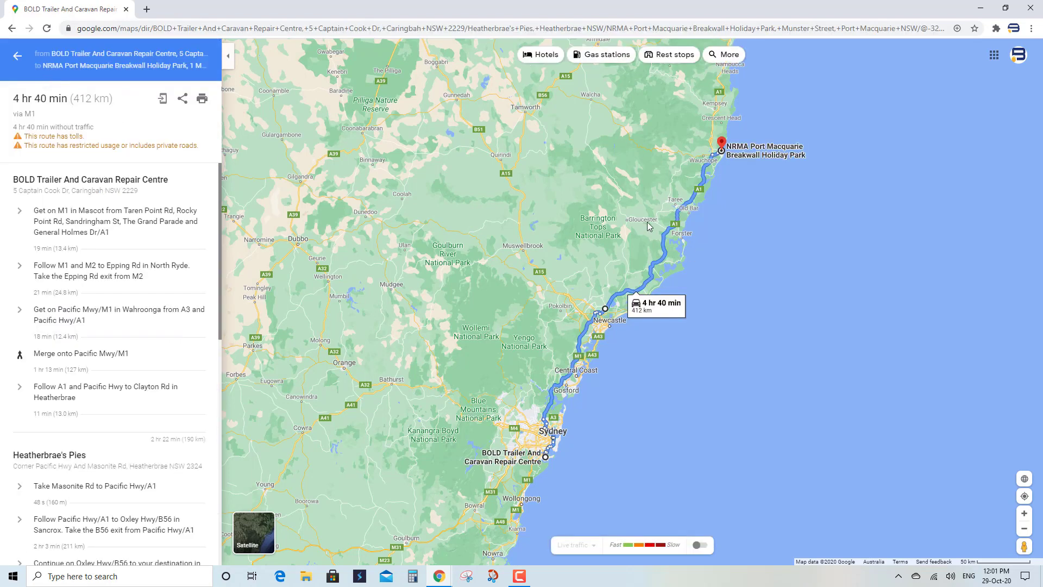
Add Uralla NSW as the fourth stop, making the trip 7 hr 36 min, 637 km.
{"action": "left_click", "coordinate": [12, 57]}
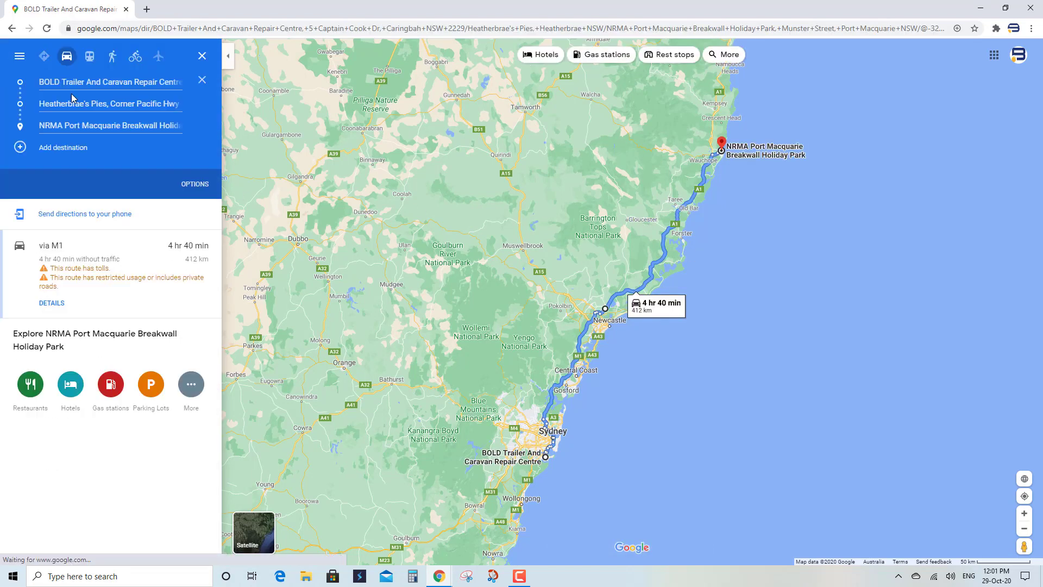
{"action": "left_click", "coordinate": [19, 147]}
{"action": "type", "text": "Uralla"}
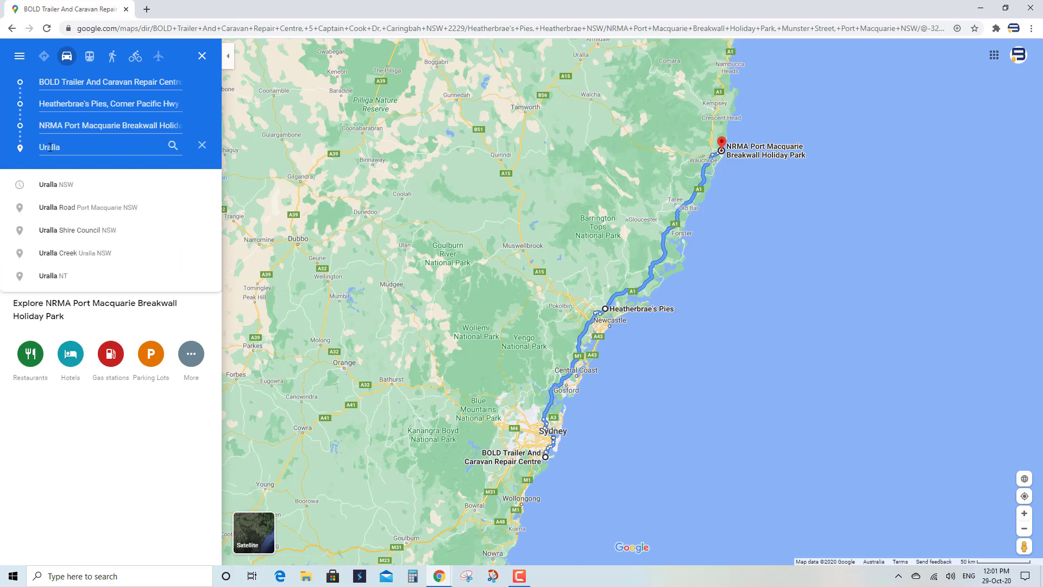
{"action": "left_click", "coordinate": [56, 184]}
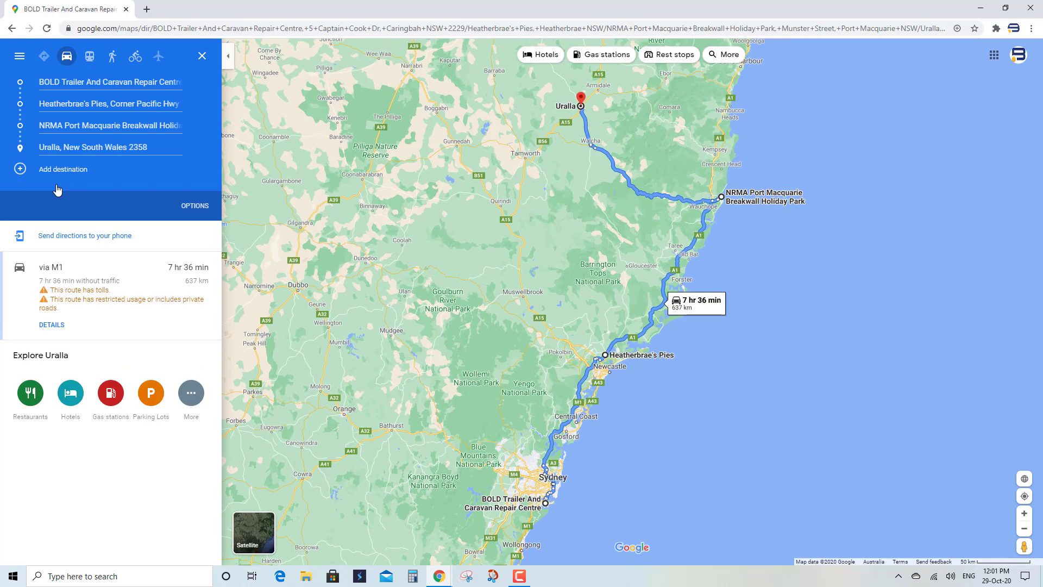
Add a fifth stop field and enter 'coffs' in it.
{"action": "left_click", "coordinate": [21, 173]}
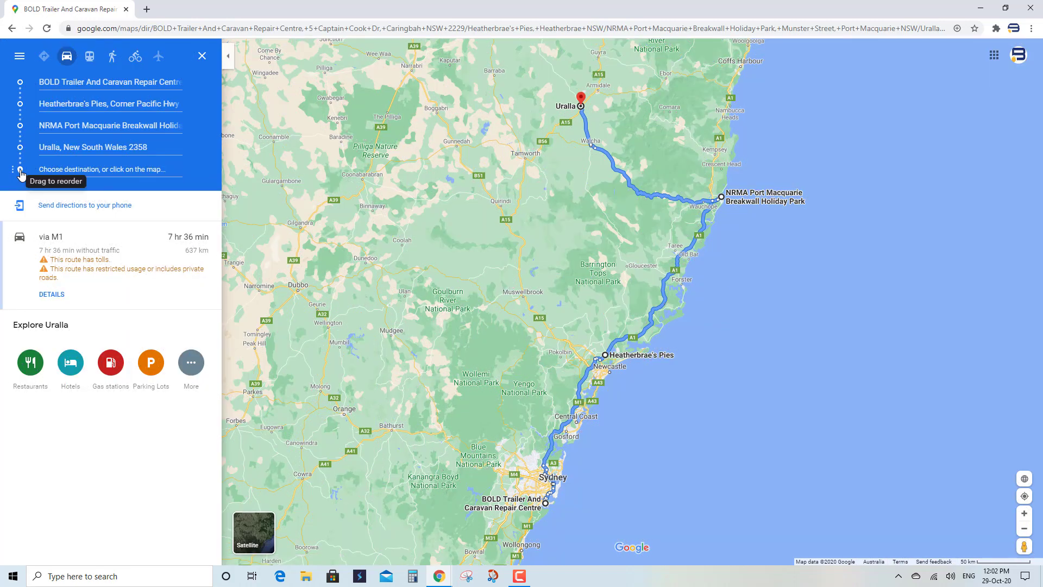
{"action": "left_click", "coordinate": [64, 172]}
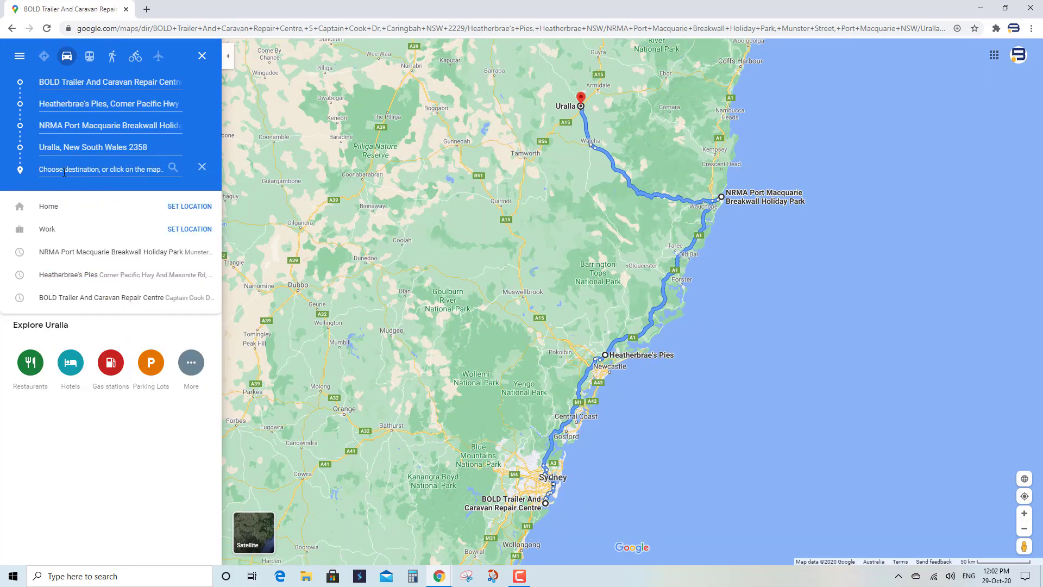
{"action": "type", "text": "coffs"}
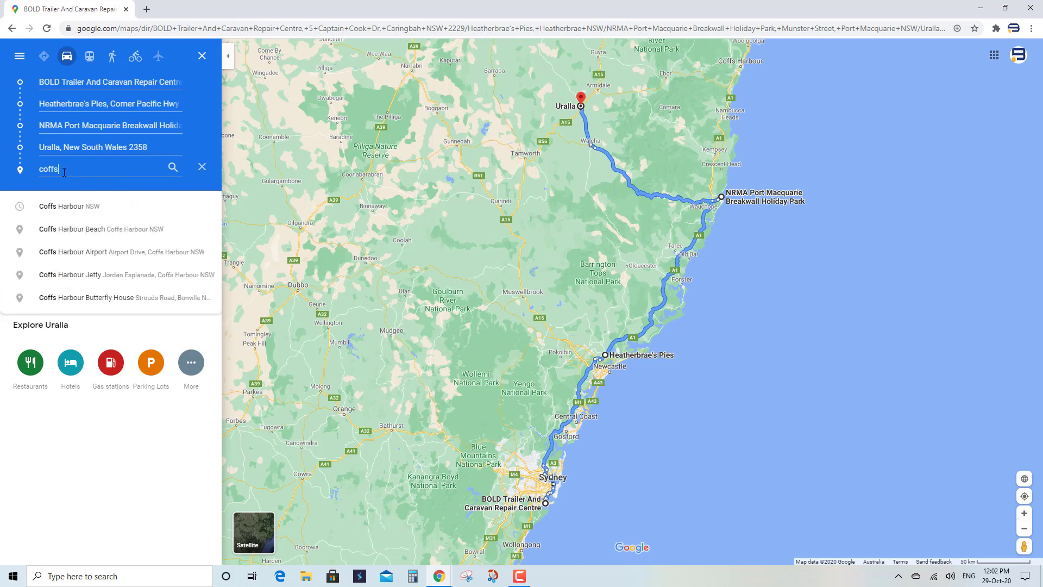
Set Coffs Harbour NSW as the fifth stop (10 hr 16 min, 849 km) and add an empty sixth.
{"action": "left_click", "coordinate": [71, 212]}
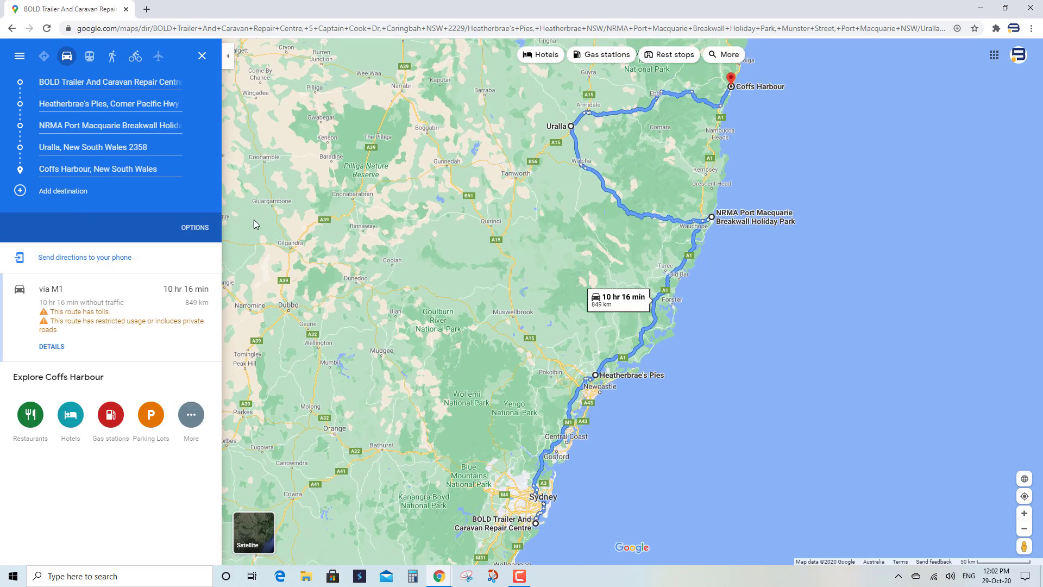
{"action": "left_click_drag", "start_coordinate": [812, 133], "coordinate": [767, 347]}
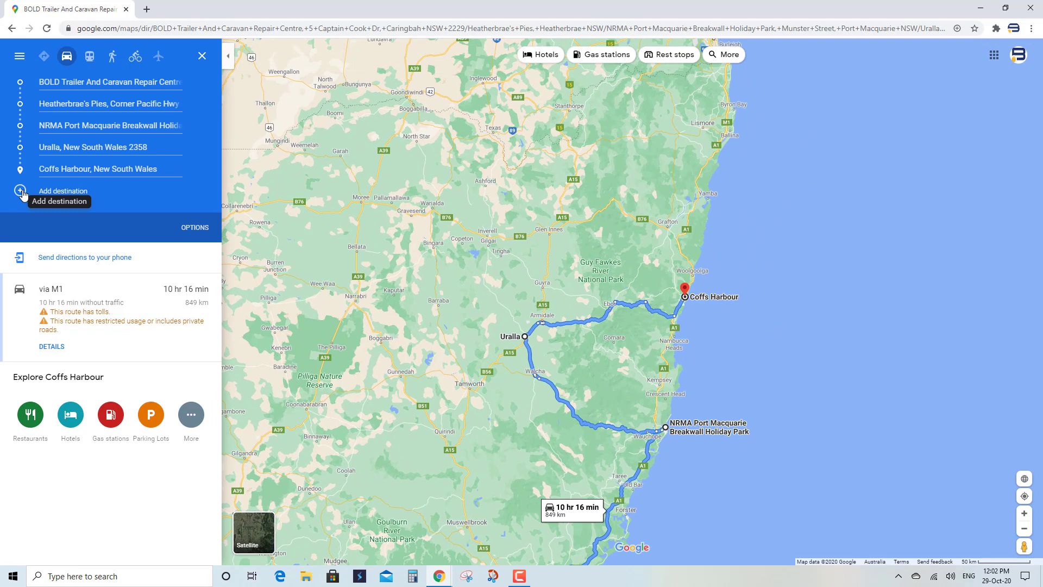
{"action": "left_click", "coordinate": [20, 192]}
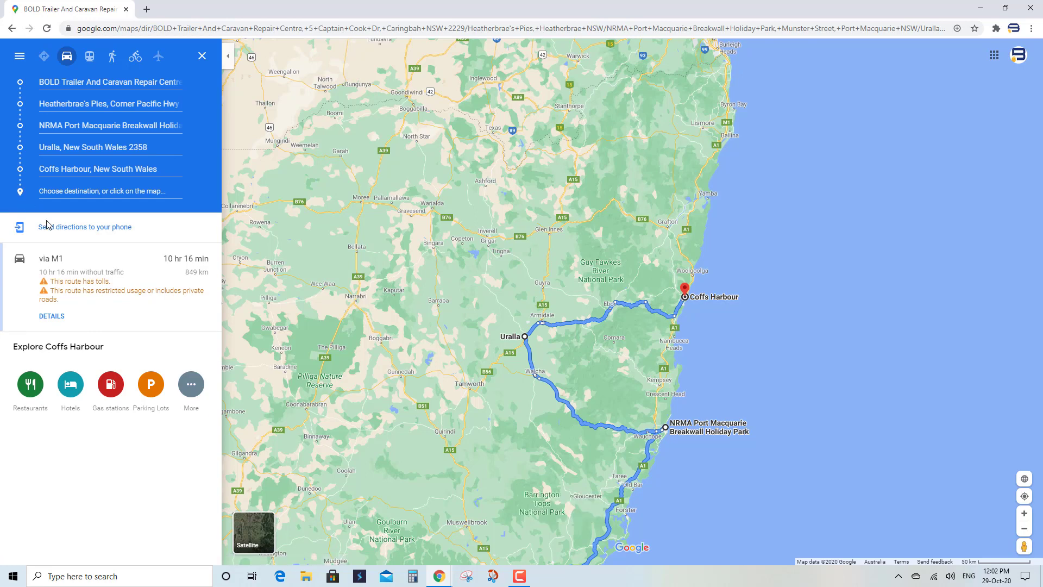
Add Ballina NSW as the sixth stop, open an empty seventh destination, and bring Ballina into view.
{"action": "left_click", "coordinate": [57, 191]}
{"action": "type", "text": "ballina"}
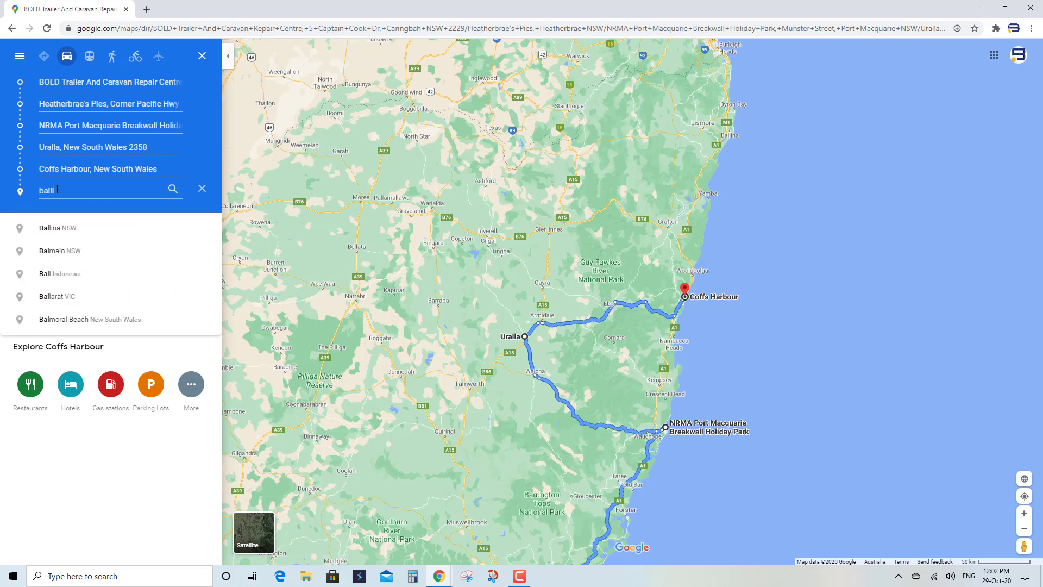
{"action": "left_click", "coordinate": [59, 229]}
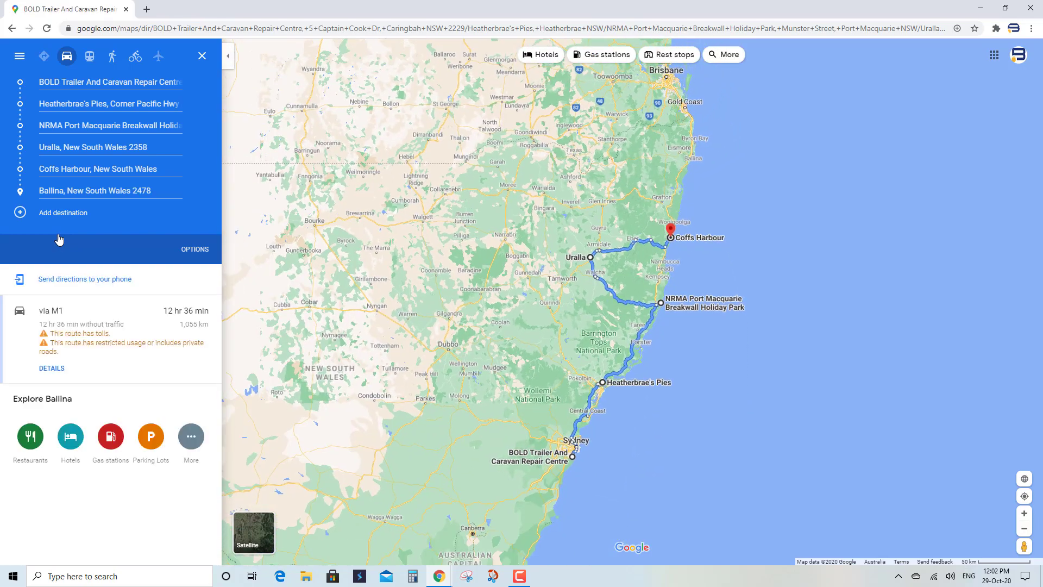
{"action": "left_click", "coordinate": [55, 212]}
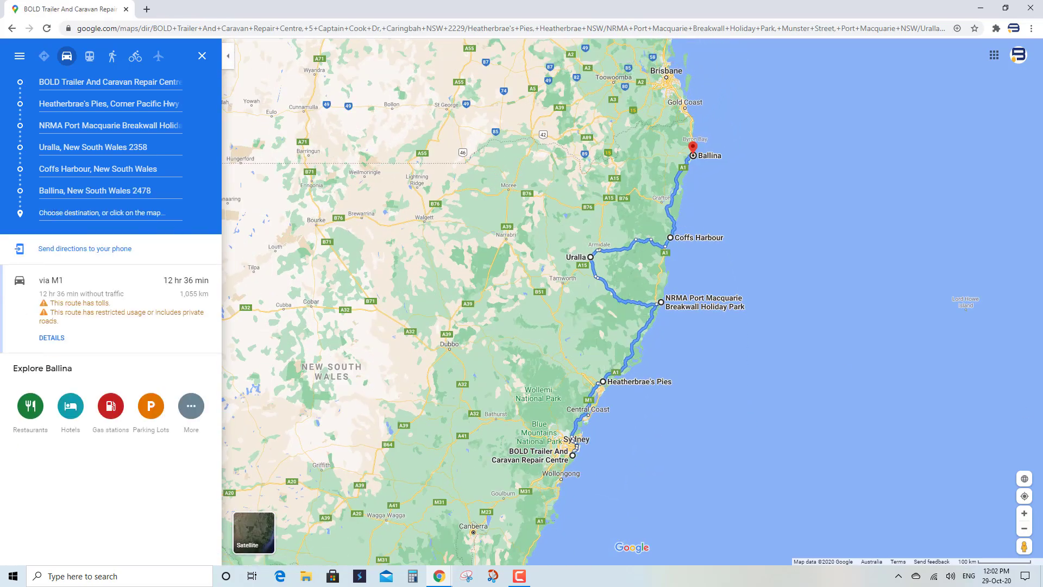
{"action": "left_click", "coordinate": [1024, 513]}
{"action": "left_click", "coordinate": [1024, 513]}
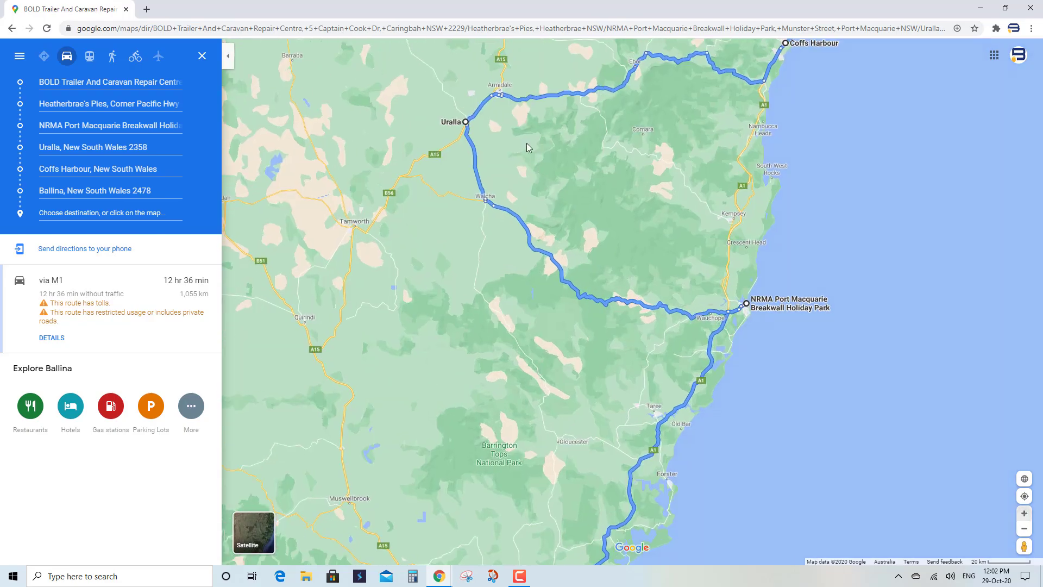
{"action": "left_click_drag", "start_coordinate": [559, 212], "coordinate": [668, 544]}
{"action": "left_click_drag", "start_coordinate": [582, 325], "coordinate": [574, 385]}
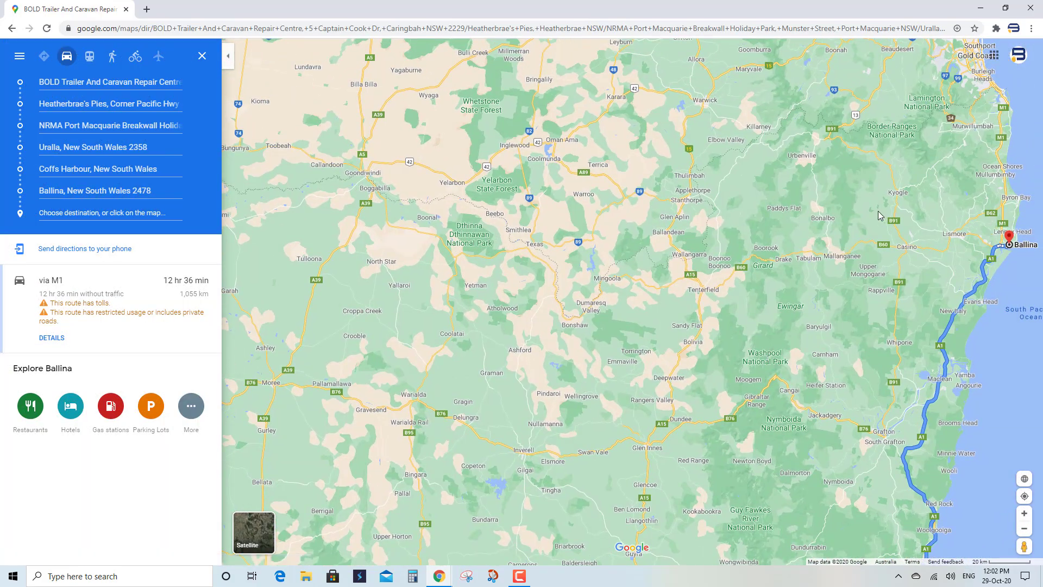
Enter Tenterfield NSW, Warialda NSW and Tamworth NSW in successive destination fields after Ballina.
{"action": "left_click", "coordinate": [44, 213]}
{"action": "type", "text": "Tenterfield"}
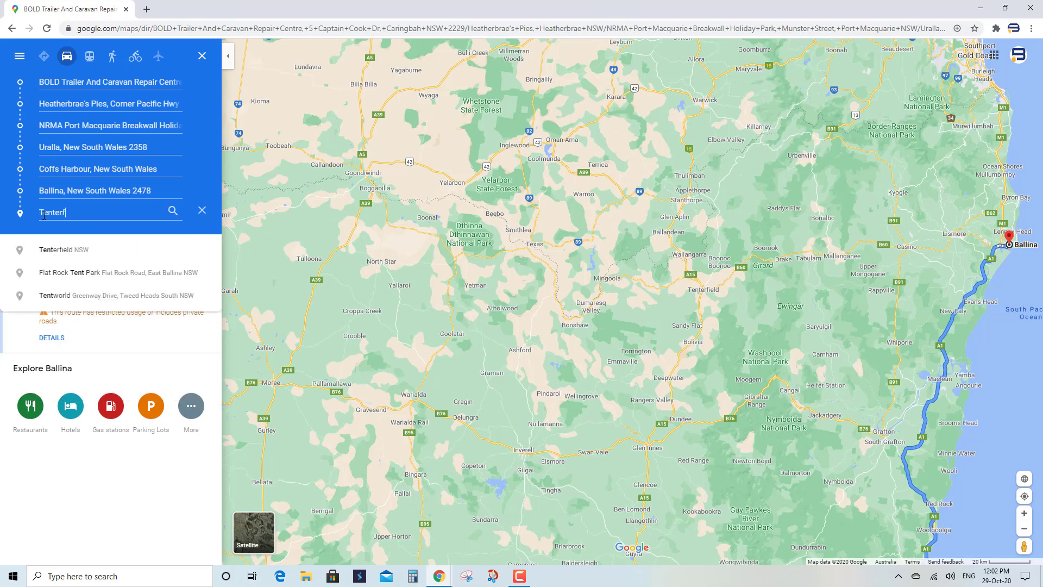
{"action": "left_click", "coordinate": [53, 250]}
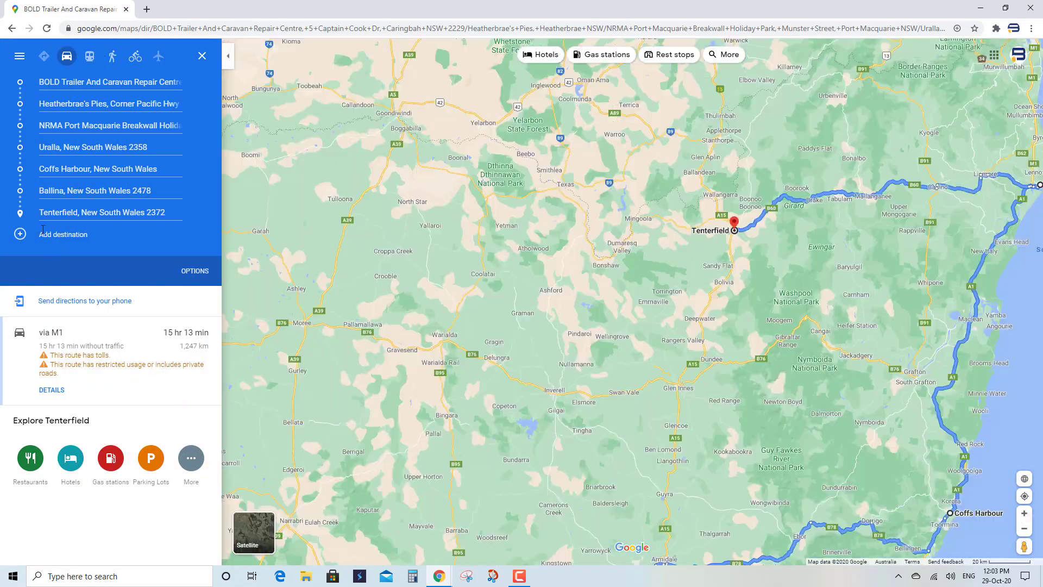
{"action": "left_click", "coordinate": [24, 235]}
{"action": "left_click", "coordinate": [45, 234]}
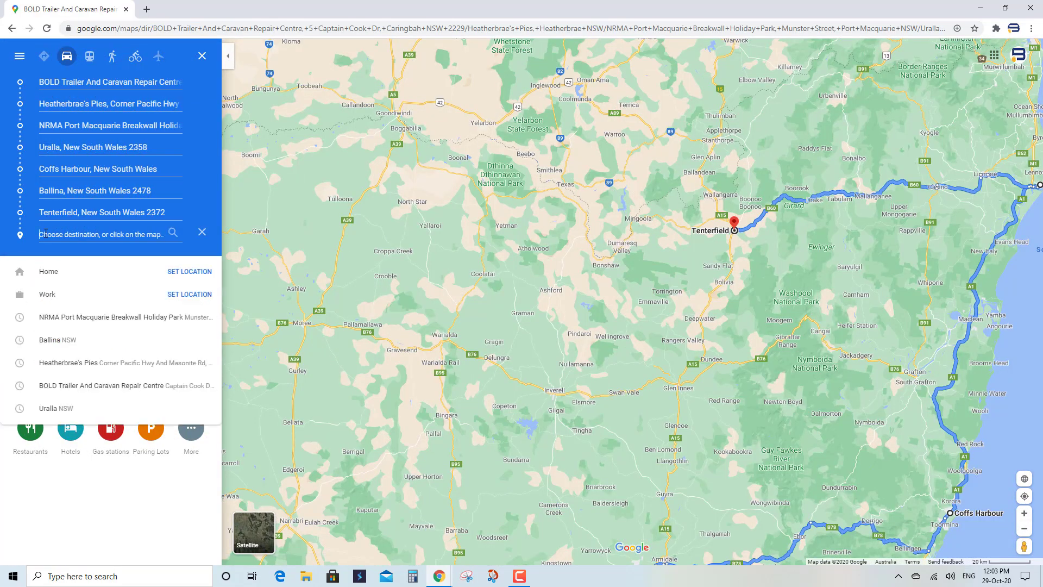
{"action": "type", "text": "Warilda"}
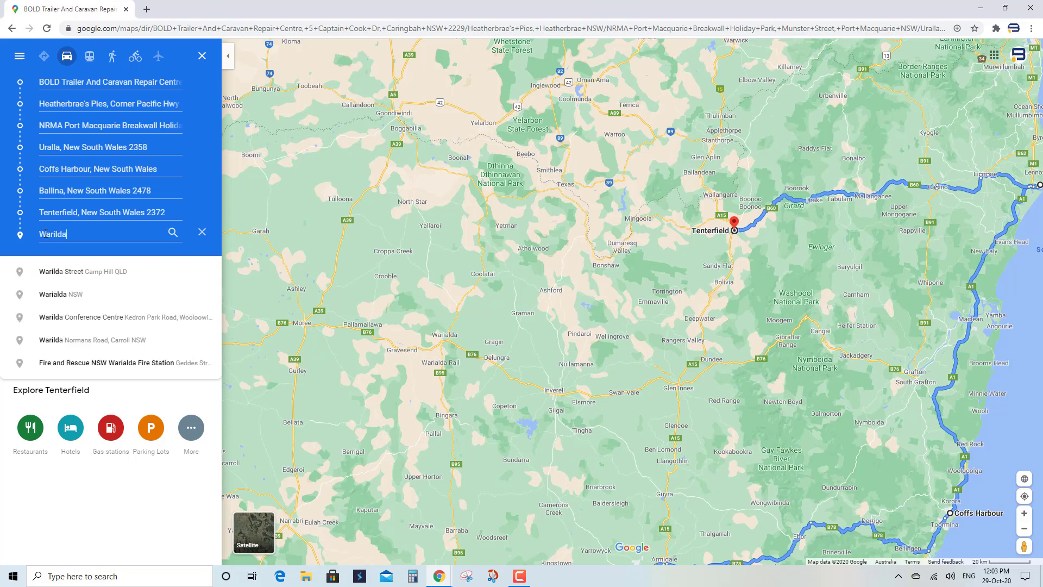
{"action": "left_click", "coordinate": [71, 294]}
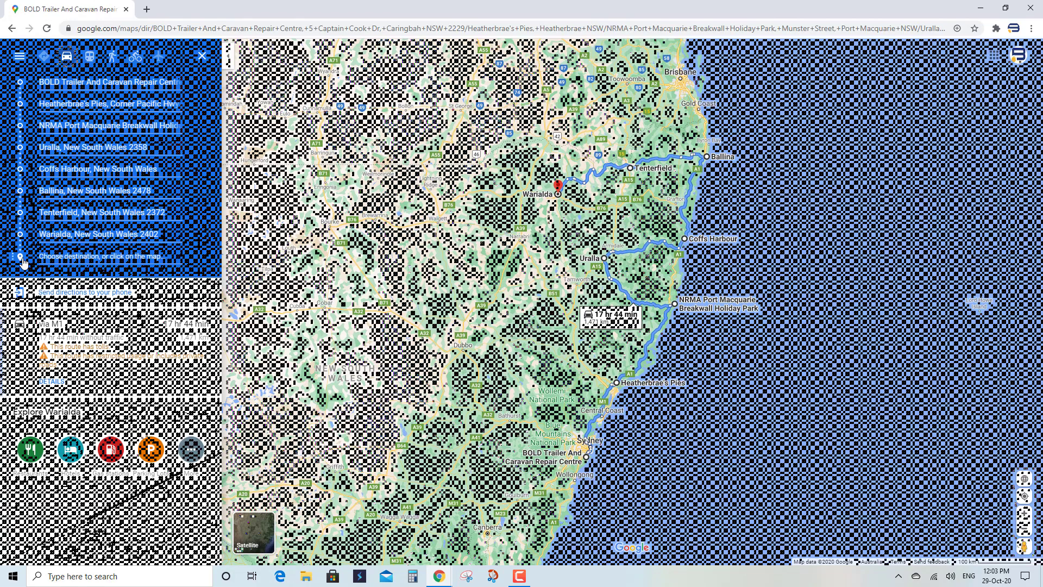
{"action": "left_click", "coordinate": [54, 257]}
{"action": "type", "text": "Tamworth, New South Wales 2340"}
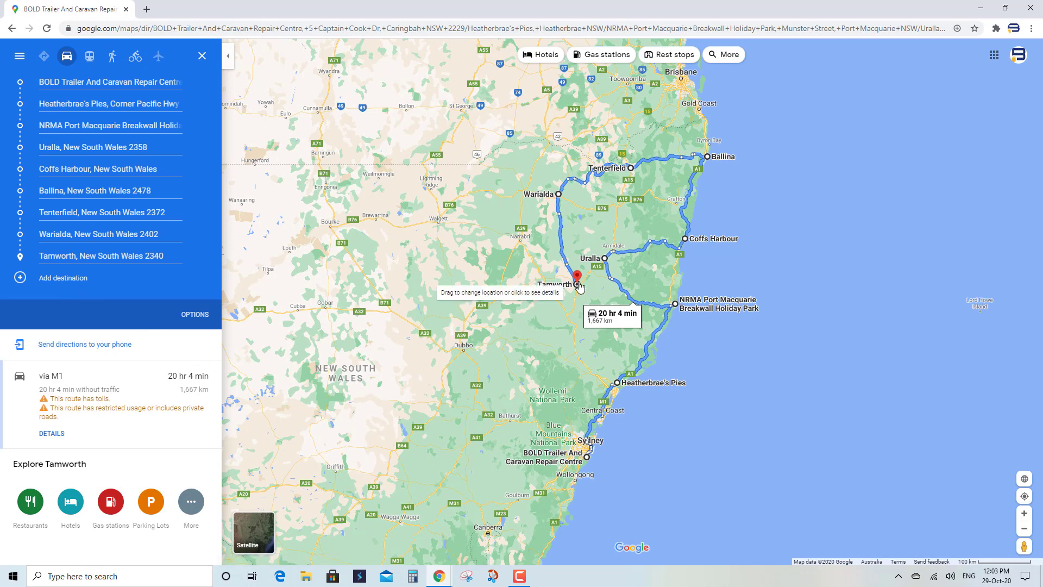
Move the Tamworth stop onto the A39 at Brocklehurst and end at BOLD Trailer And Caravan Repair Centre.
{"action": "mouse_move", "coordinate": [577, 284]}
{"action": "left_mouse_down"}
{"action": "mouse_move", "coordinate": [483, 322]}
{"action": "mouse_move", "coordinate": [465, 352]}
{"action": "left_mouse_up"}
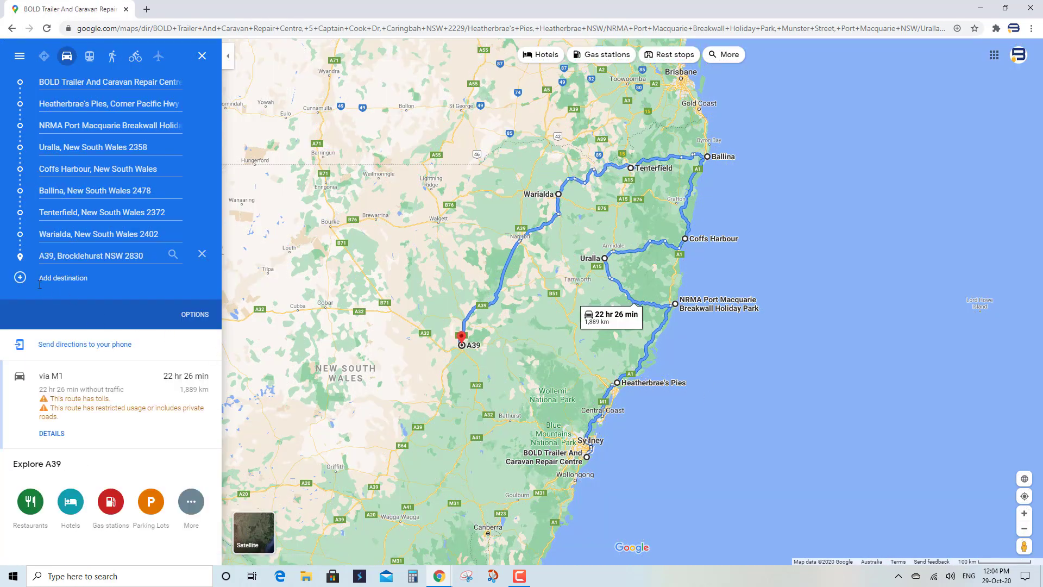
{"action": "left_click", "coordinate": [20, 279]}
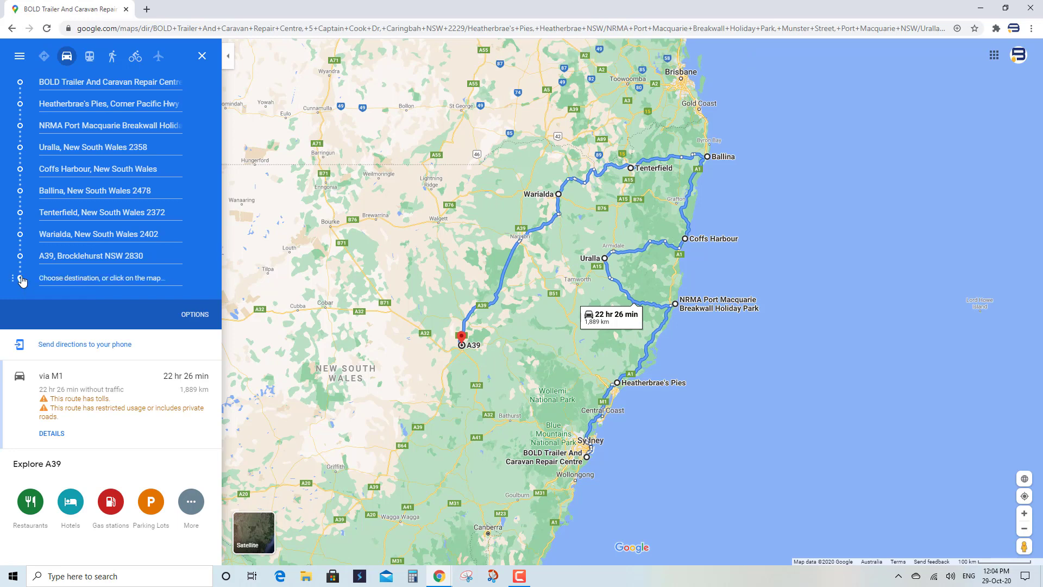
{"action": "left_click", "coordinate": [43, 274]}
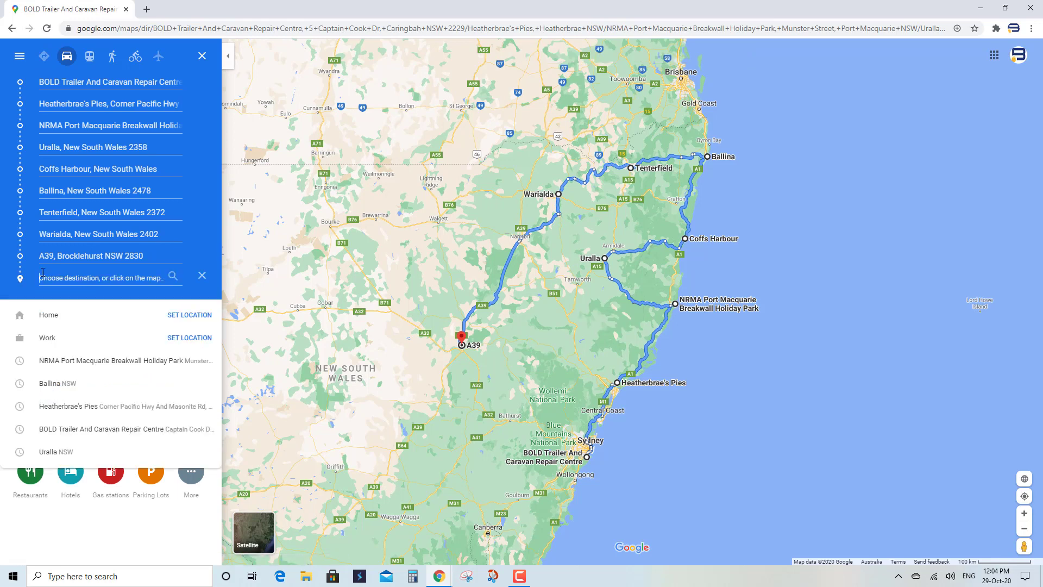
{"action": "type", "text": "Bold"}
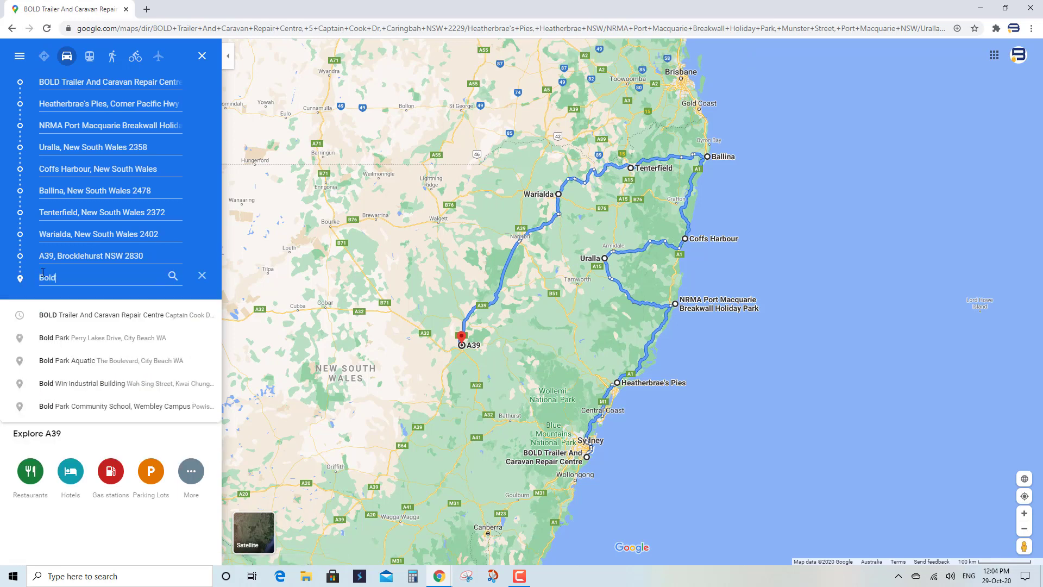
{"action": "left_click", "coordinate": [52, 311]}
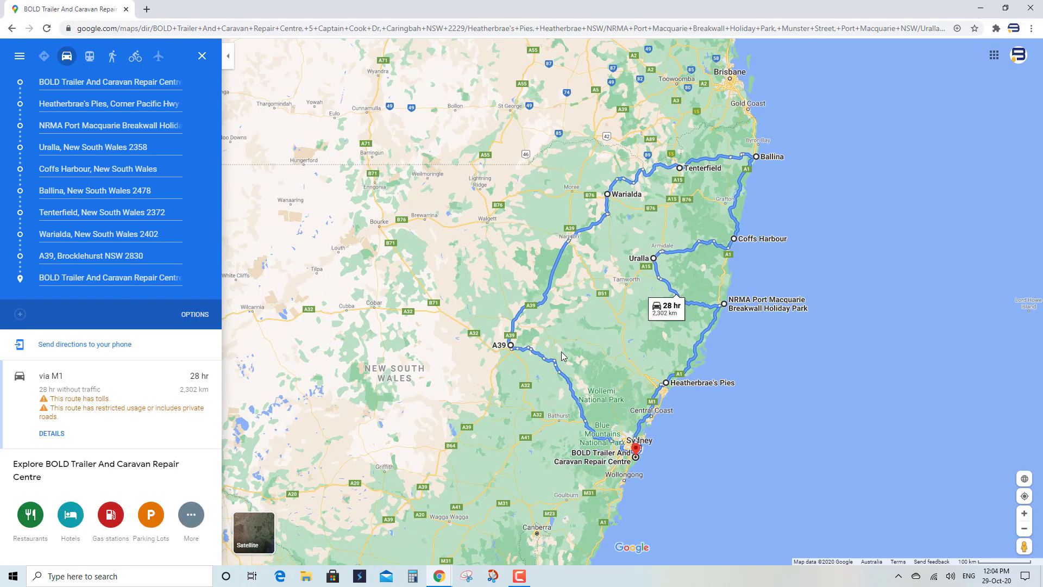
Drag the return leg south onto the A32 and review the route options.
{"action": "left_click_drag", "start_coordinate": [555, 367], "coordinate": [523, 398]}
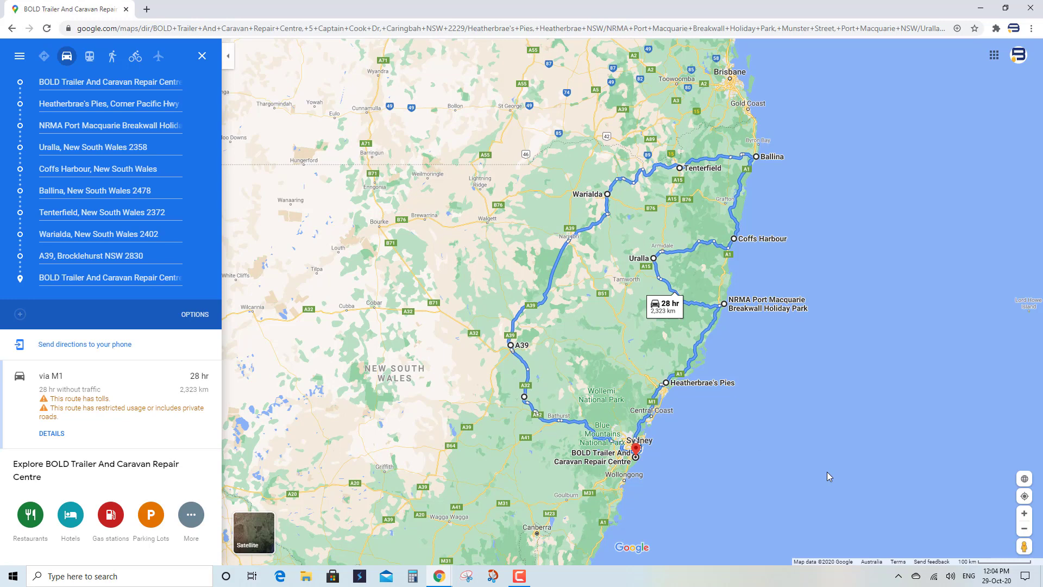
{"action": "left_click", "coordinate": [188, 318]}
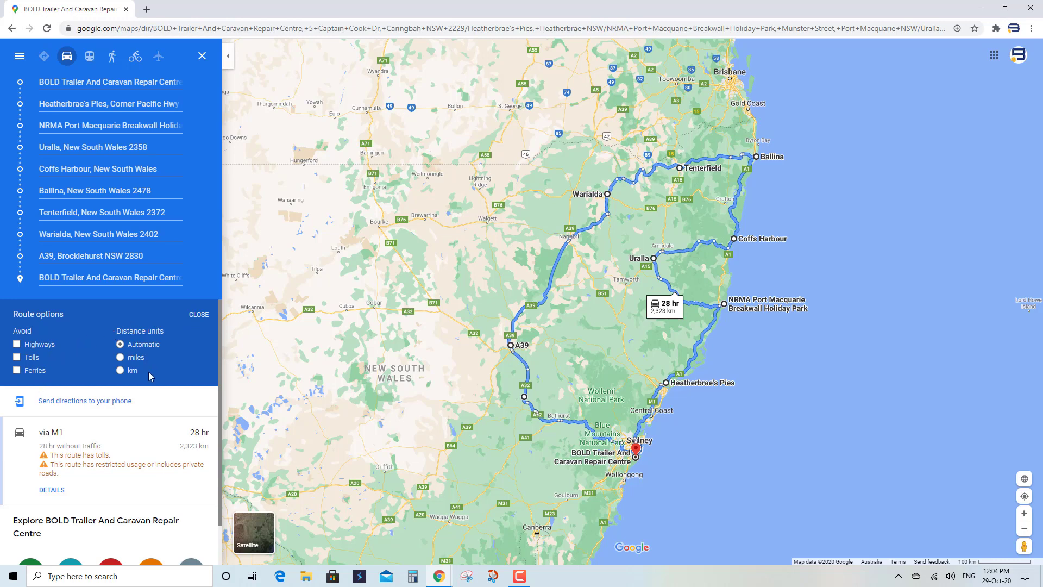
{"action": "left_click", "coordinate": [199, 316]}
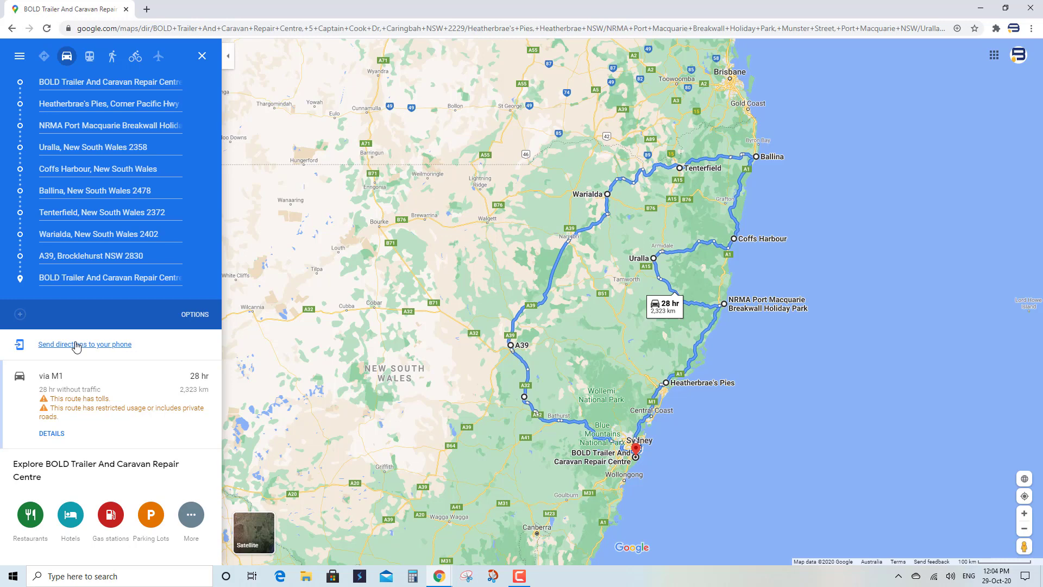
{"action": "mouse_move", "coordinate": [203, 213]}
Show the 'via M1' route's step-by-step directions and scroll through each leg.
{"action": "left_click", "coordinate": [52, 434]}
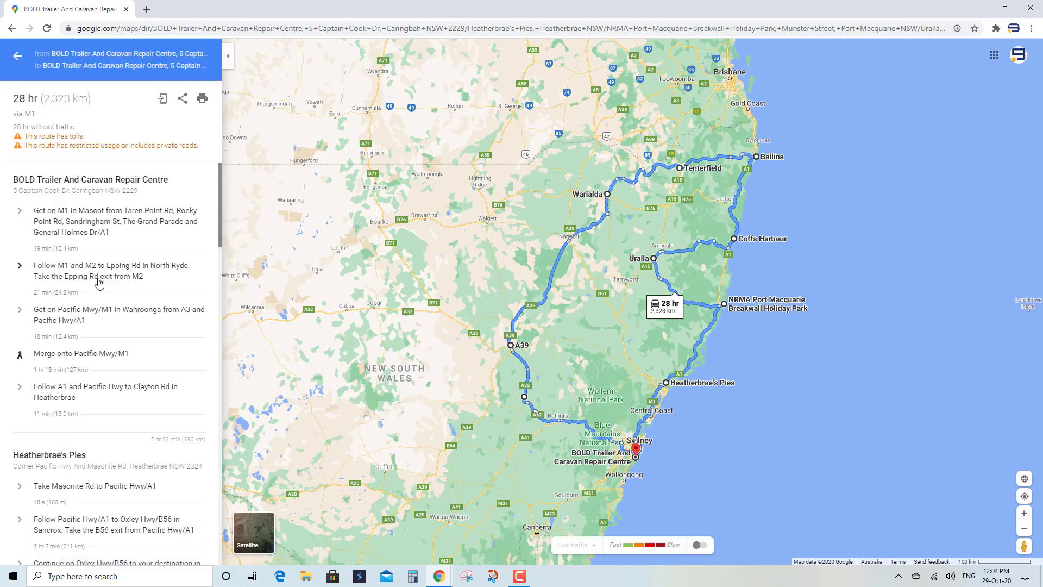
{"action": "scroll", "coordinate": [100, 282], "scroll_direction": "down", "scroll_amount": 10}
{"action": "scroll", "coordinate": [100, 283], "scroll_direction": "down", "scroll_amount": 15}
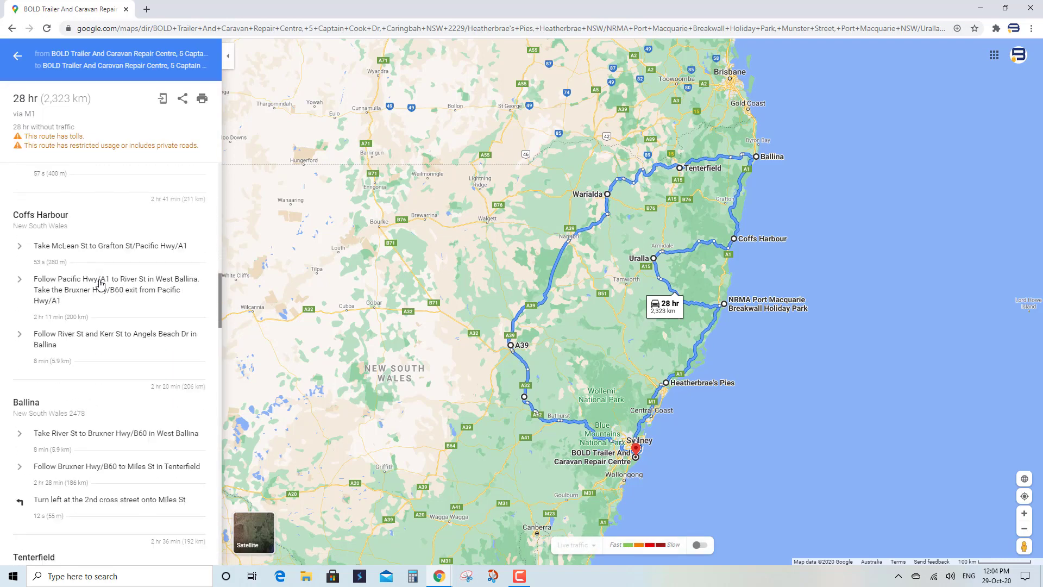
{"action": "scroll", "coordinate": [99, 283], "scroll_direction": "down", "scroll_amount": 15}
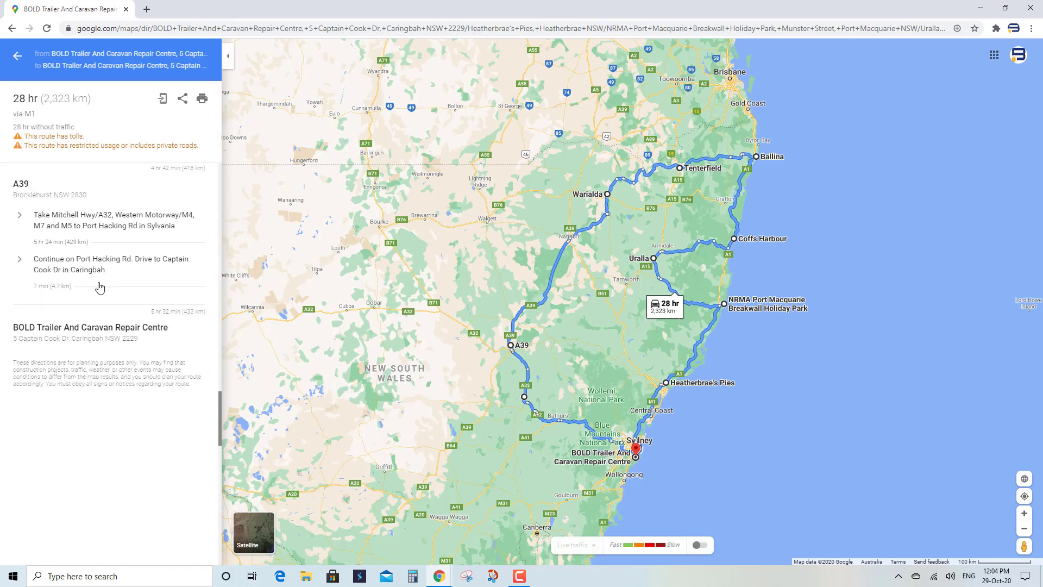
{"action": "scroll", "coordinate": [107, 275], "scroll_direction": "up", "scroll_amount": 20}
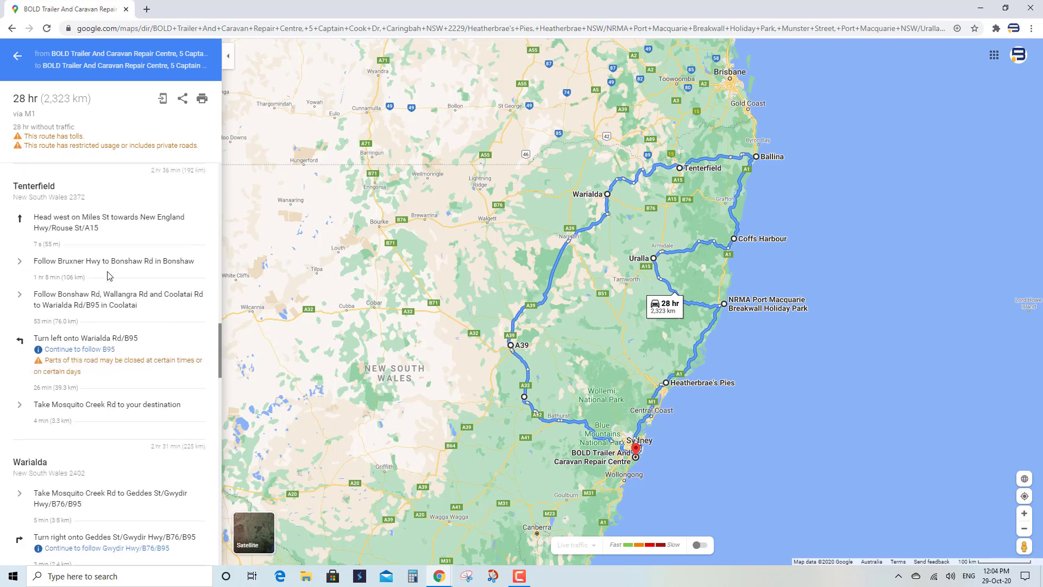
Share the loop route and show its Medium-size 'Embed a map' iframe code.
{"action": "left_click", "coordinate": [183, 100]}
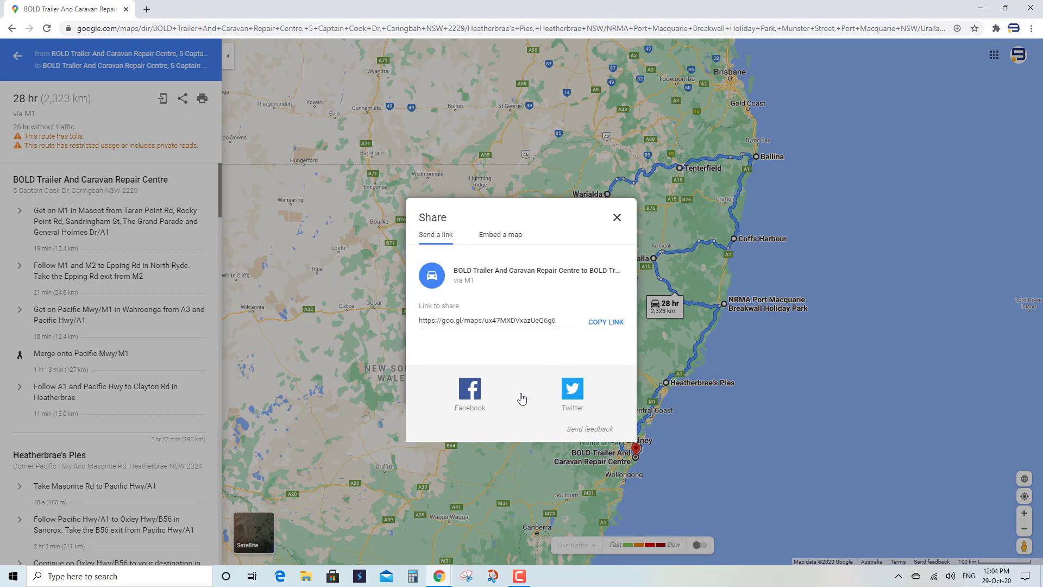
{"action": "left_click", "coordinate": [489, 232]}
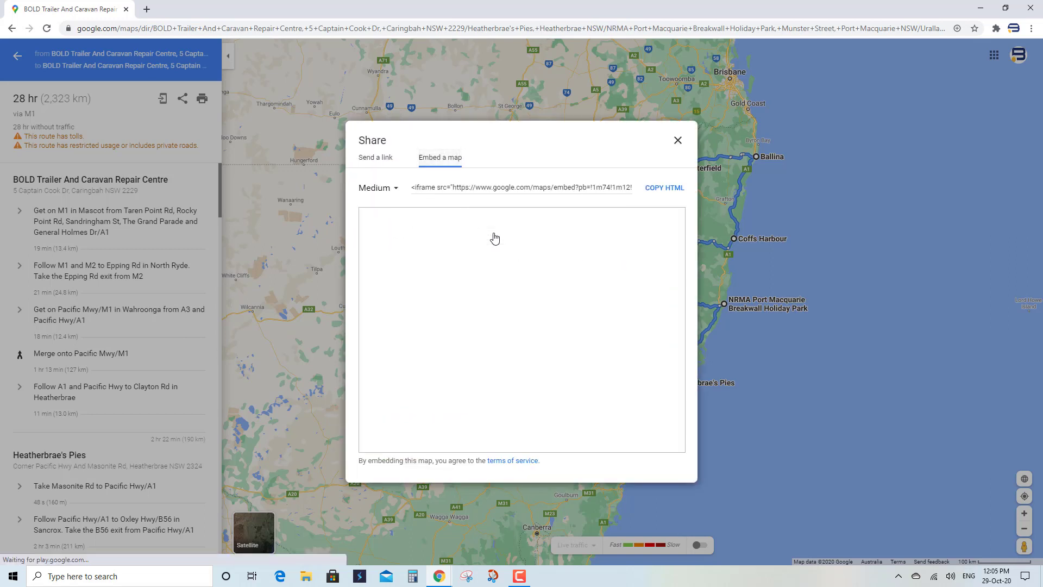